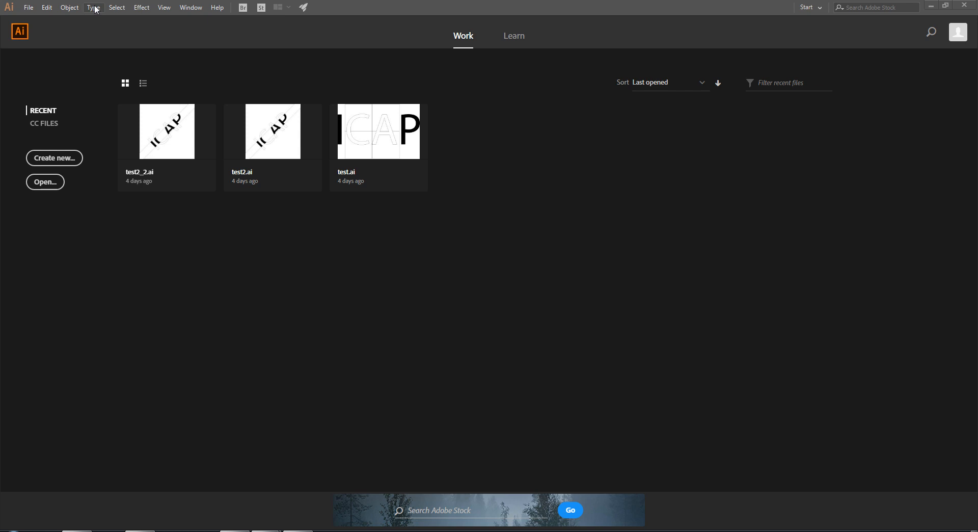
Create a new document from the 1920 x 1080 Art & Illustration preset, in points
click(29, 7)
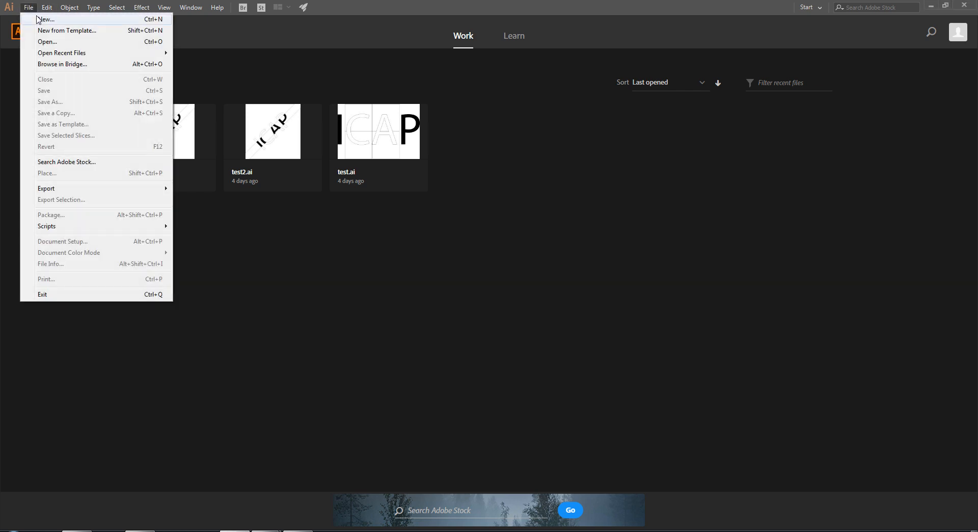
click(41, 17)
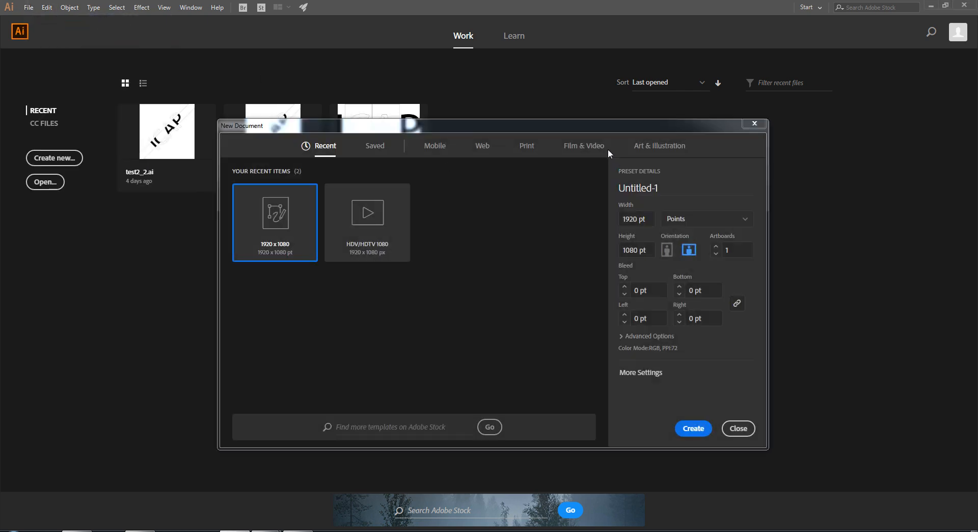
click(657, 148)
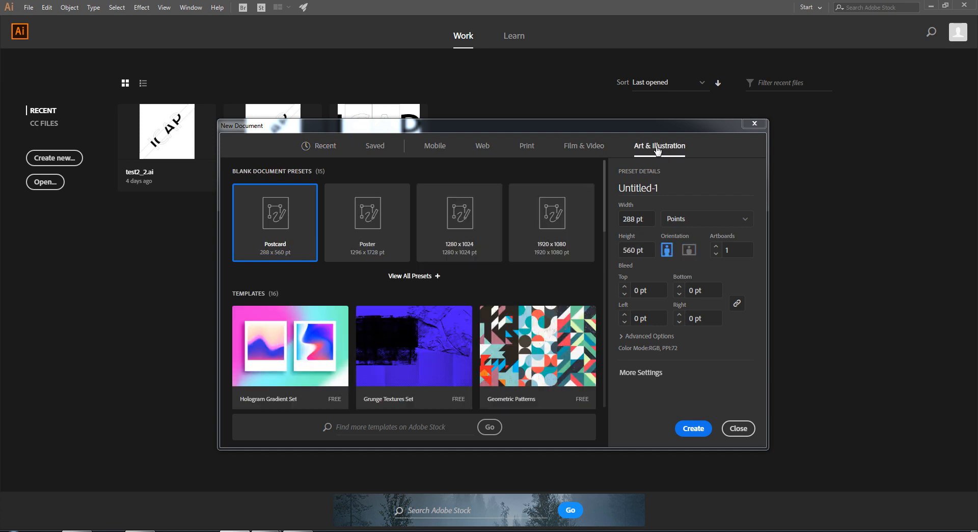
click(547, 223)
click(694, 429)
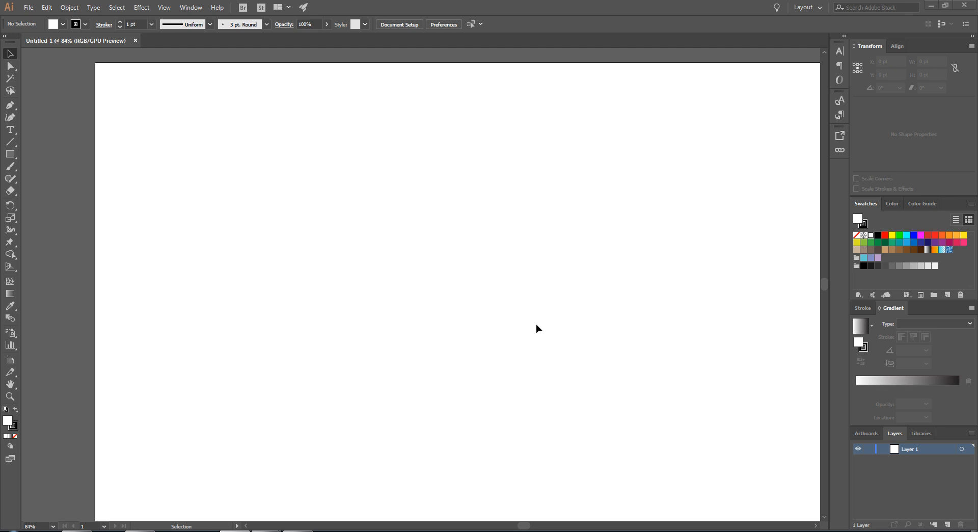
key(ctrl+minus)
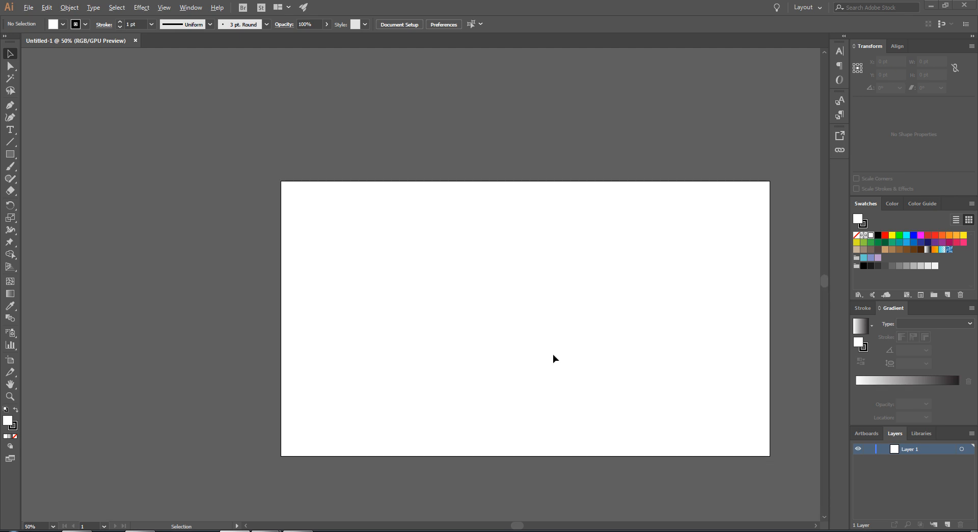
drag(613, 350, 533, 338)
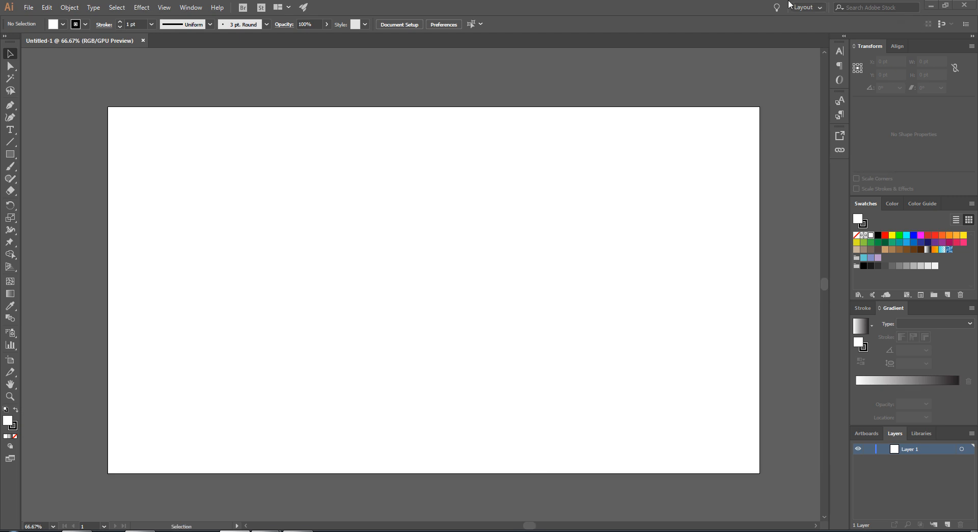
Choose the Layout workspace and check the document's artboard and layer lists
click(820, 8)
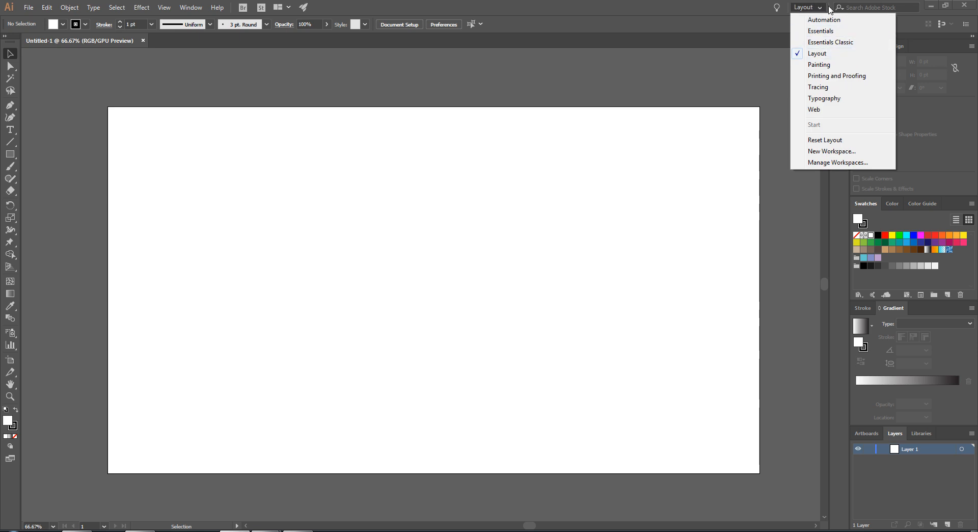
click(821, 4)
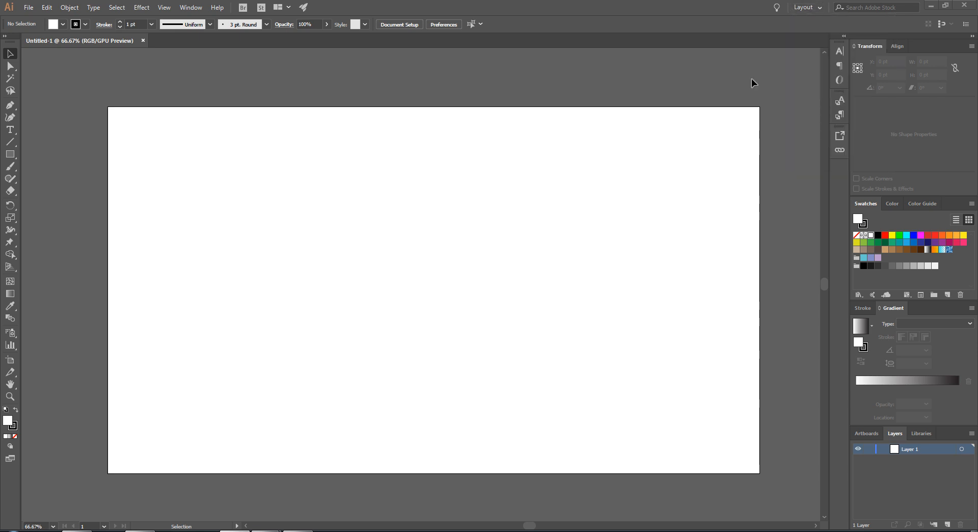
click(818, 8)
click(815, 55)
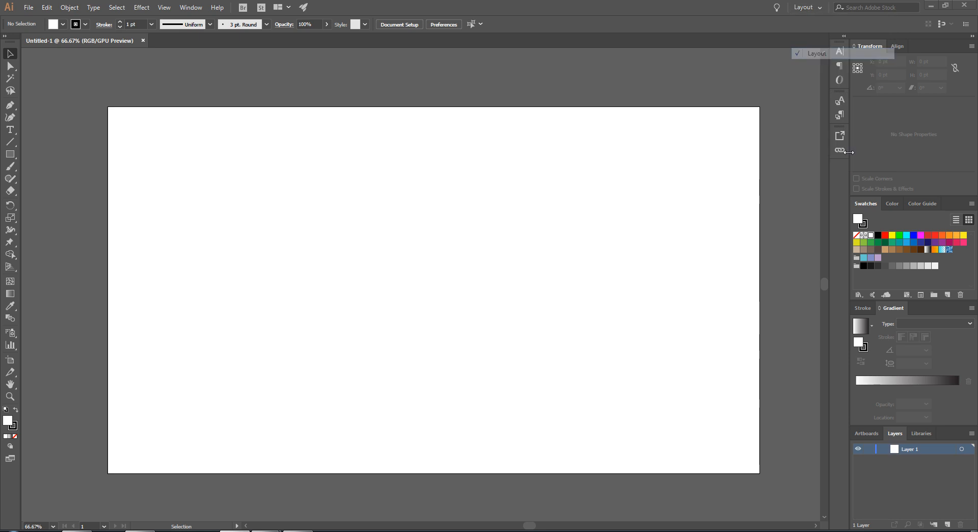
click(868, 432)
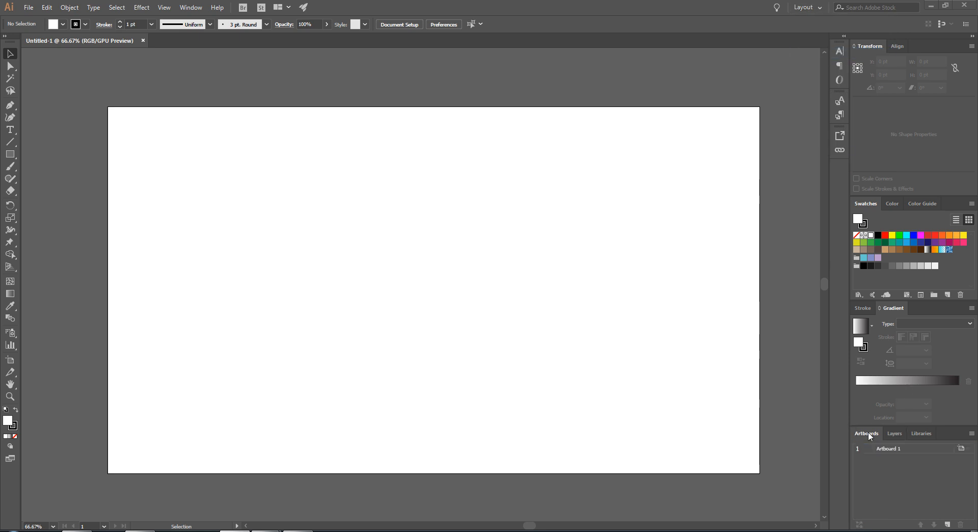
click(896, 432)
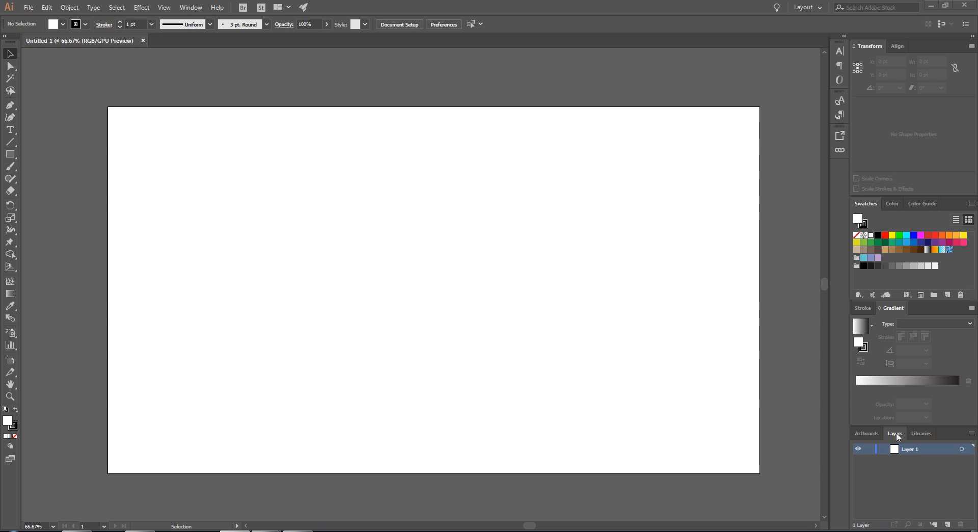
Draw a square about 645 pt wide in the middle of the artboard and a horizontal bar about 1477 by 54 pt across it
click(11, 154)
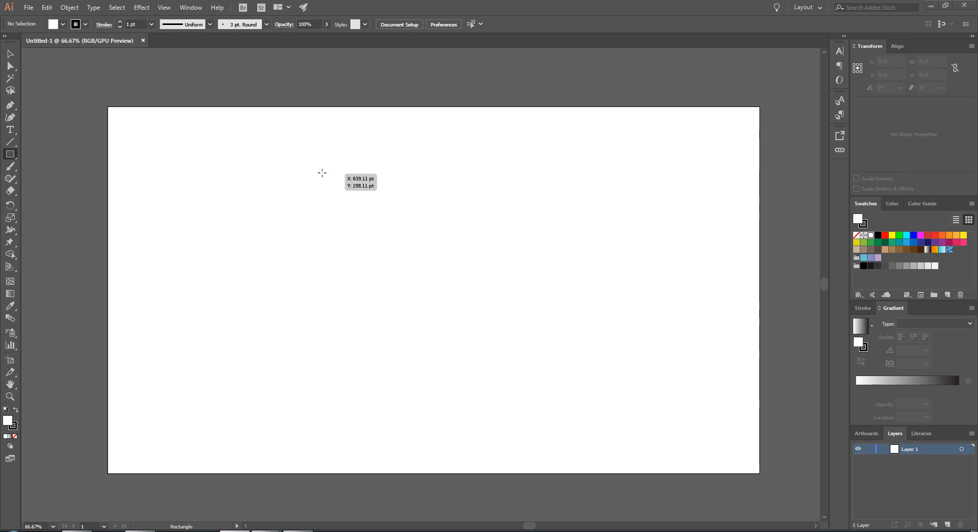
shift+drag(318, 173, 558, 358)
key(ctrl+z)
shift+drag(321, 170, 541, 334)
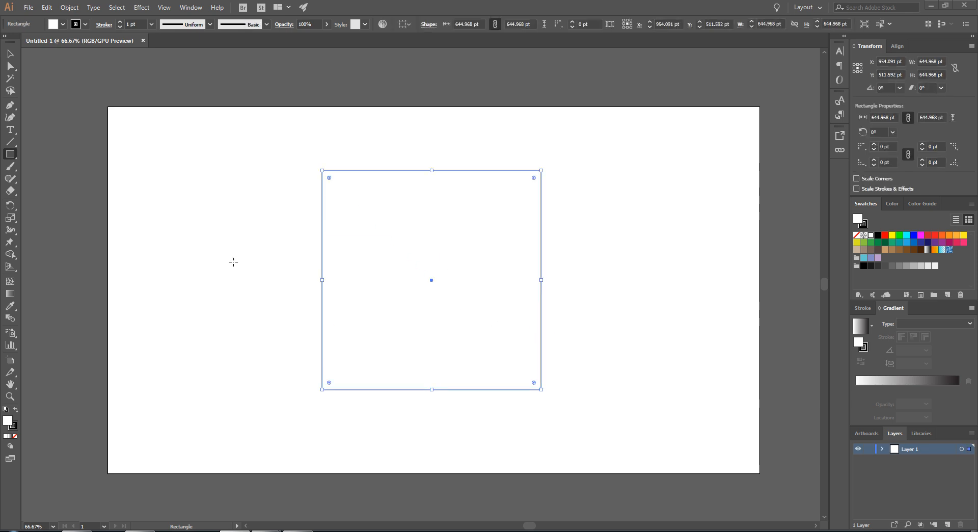
drag(234, 261, 737, 280)
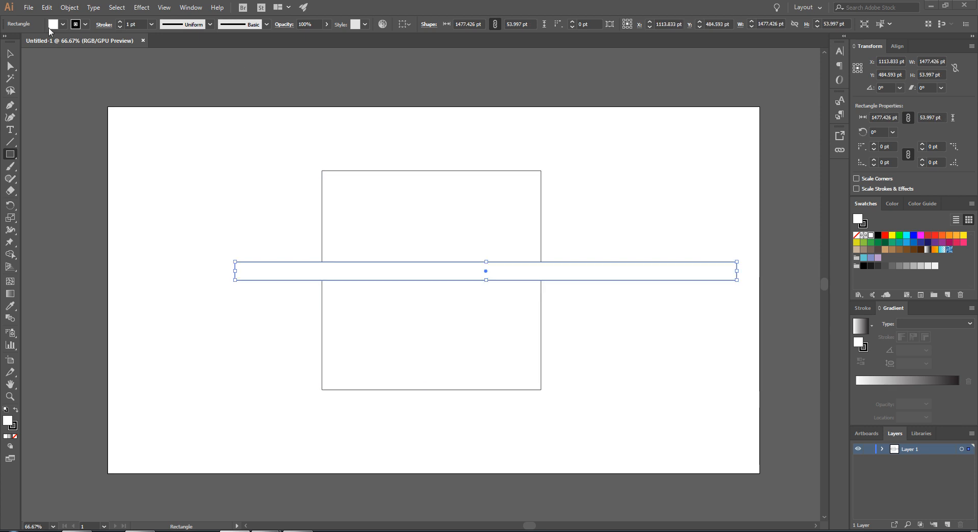
Rotate the long bar 45° and move it onto the square's diagonal
click(10, 54)
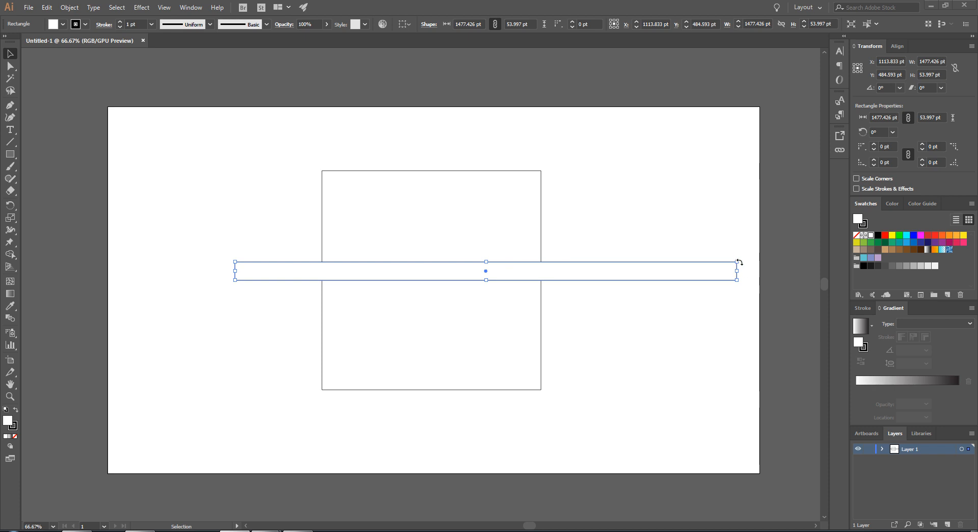
drag(740, 259, 652, 161)
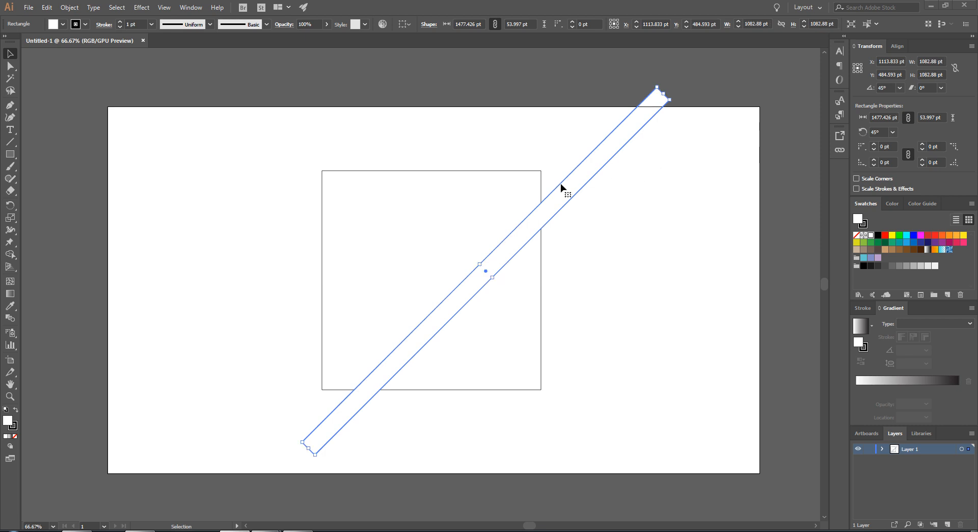
drag(552, 202, 513, 193)
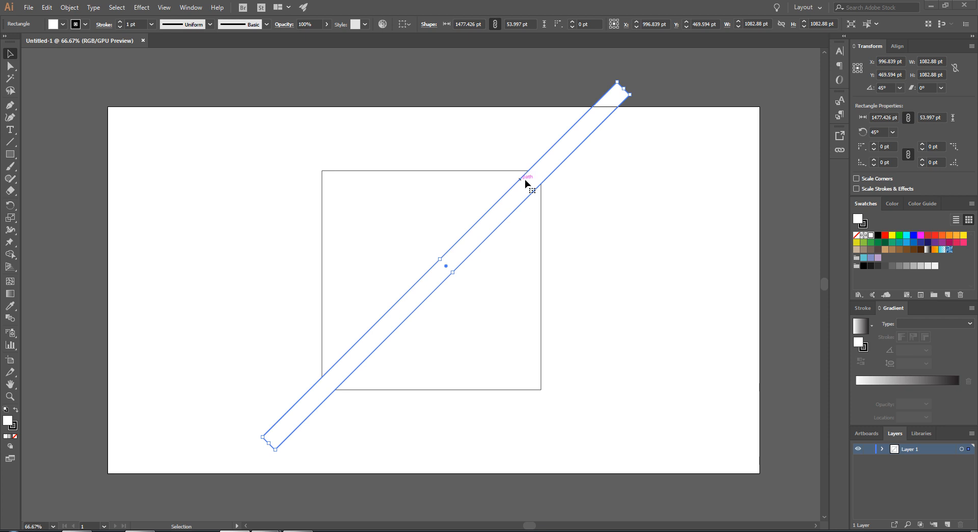
Subtract the diagonal bar from the square with the Shape Builder tool, removing all bar sections so two separate triangles remain
click(883, 449)
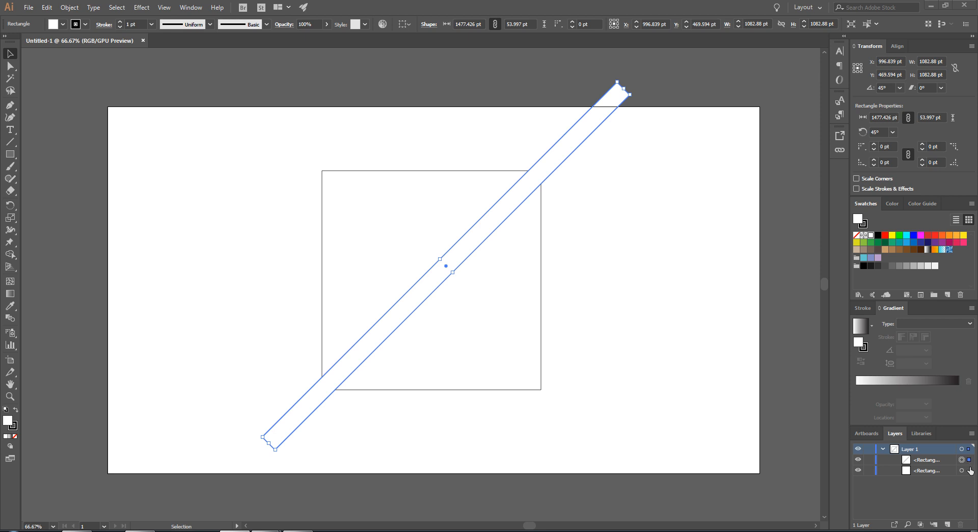
click(254, 166)
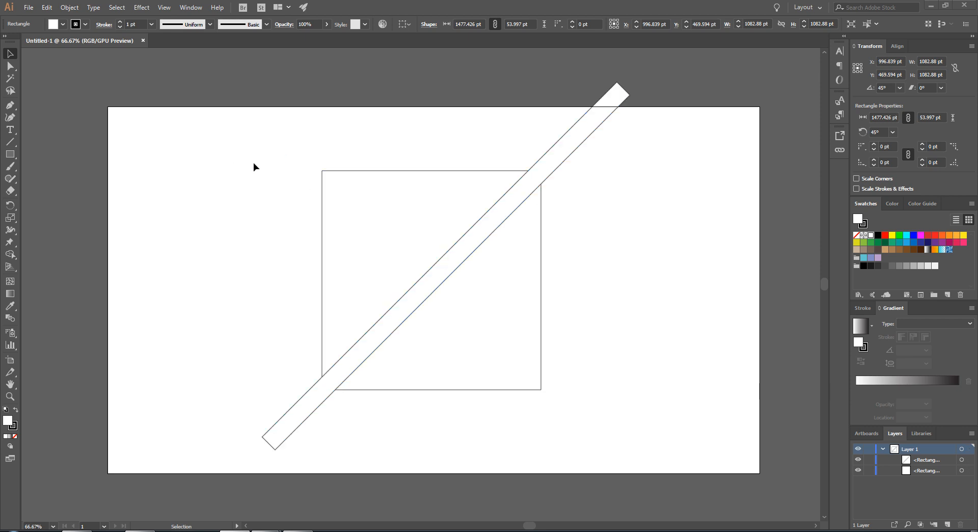
click(335, 172)
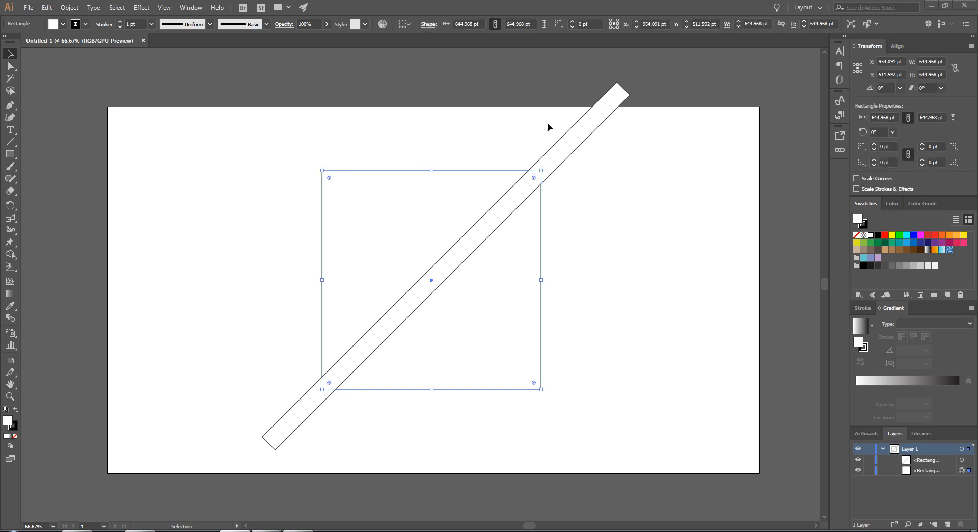
shift+click(581, 122)
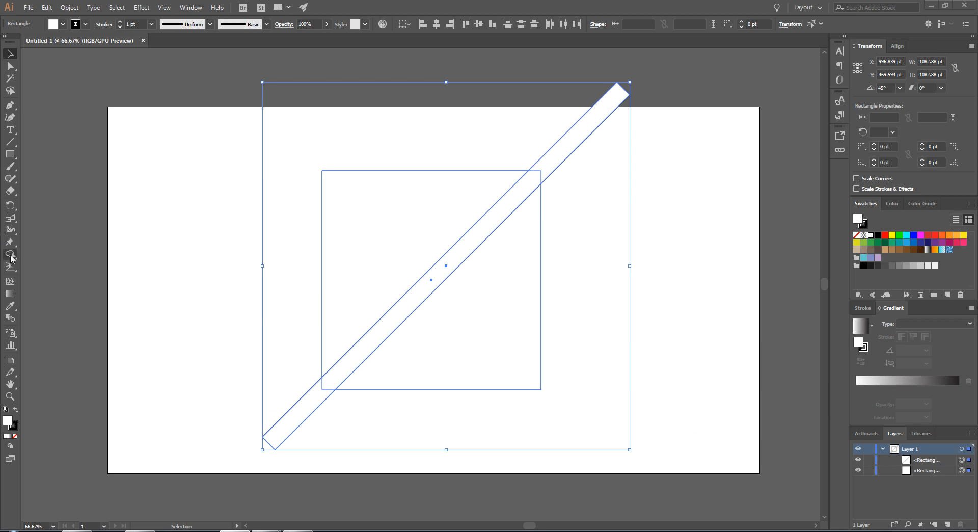
drag(11, 259, 59, 258)
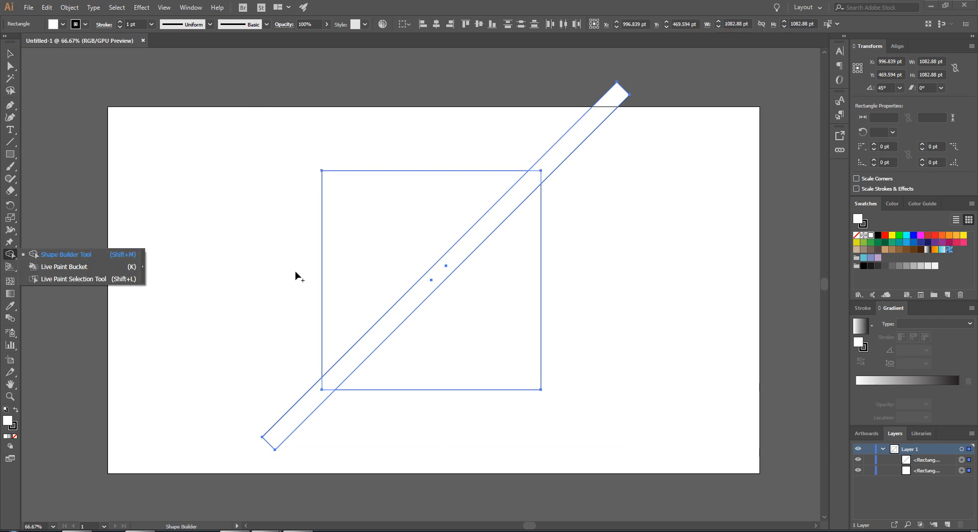
click(66, 254)
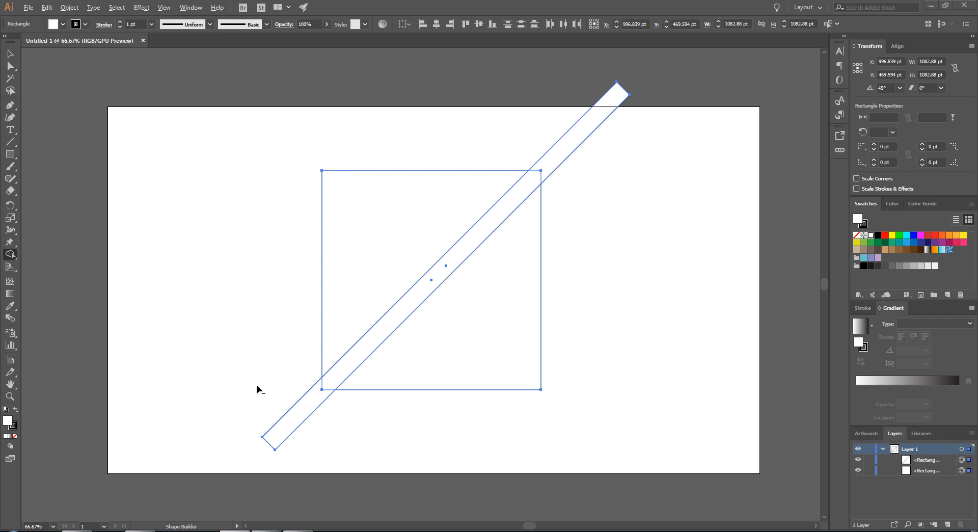
alt+click(287, 430)
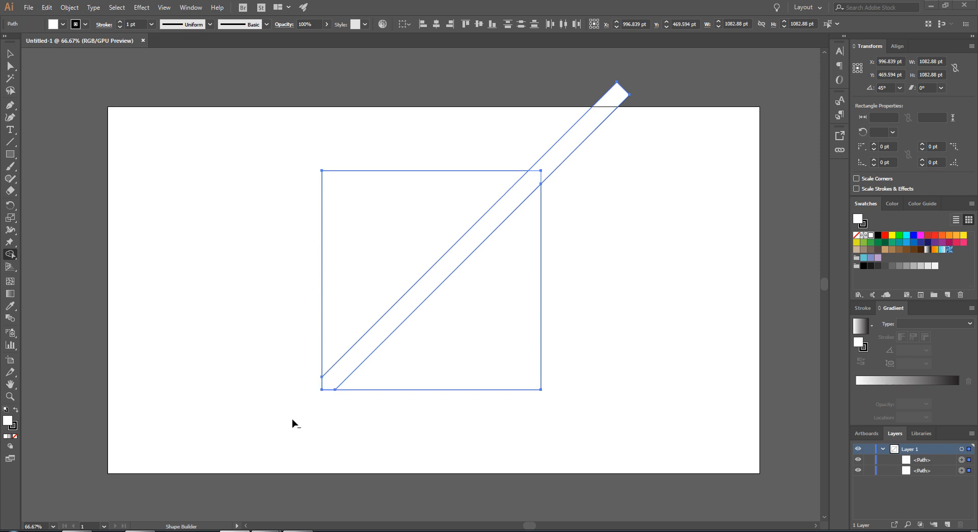
alt+click(352, 367)
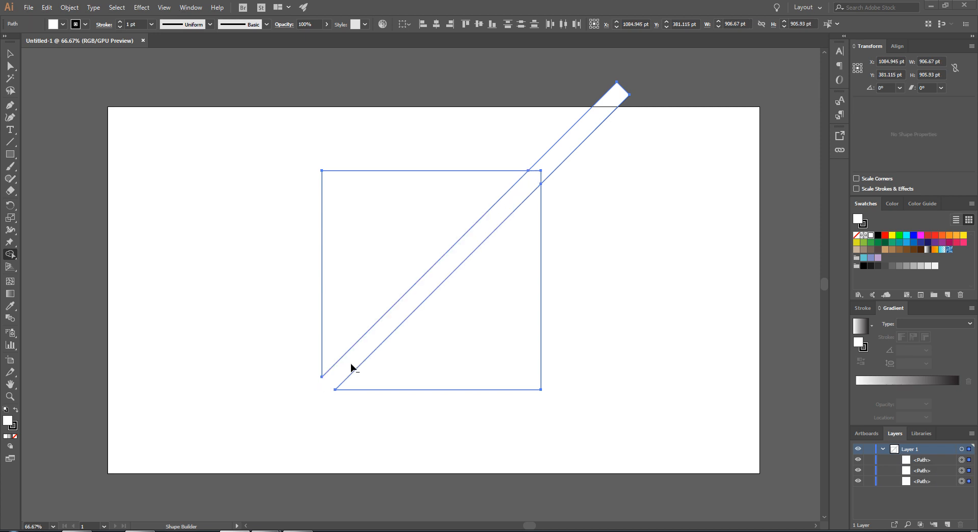
alt+click(562, 156)
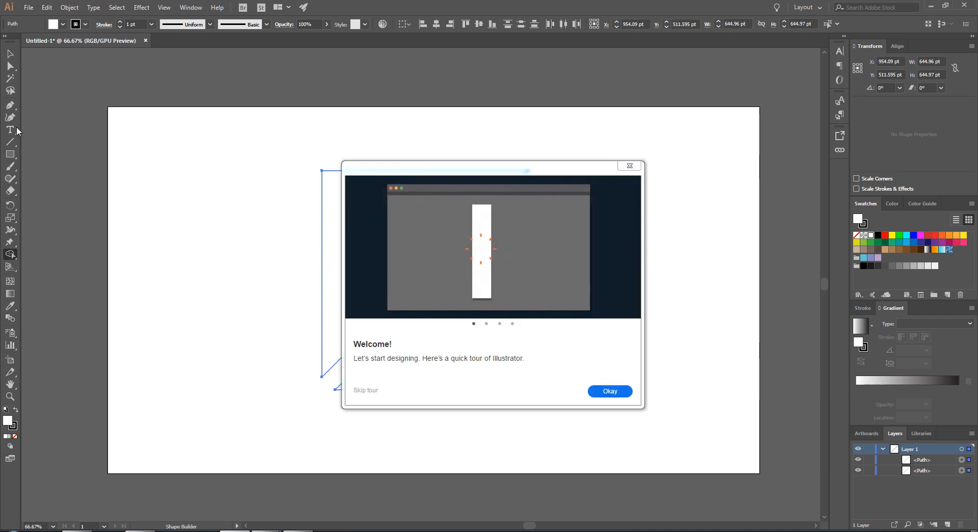
click(629, 166)
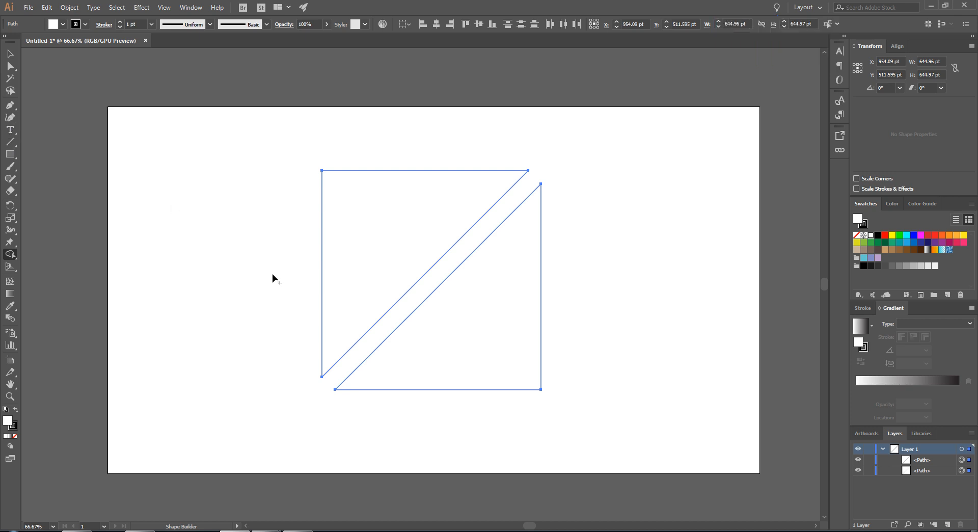
Add the text "ICAP" at 300 pt over the upper triangle
click(10, 129)
click(239, 260)
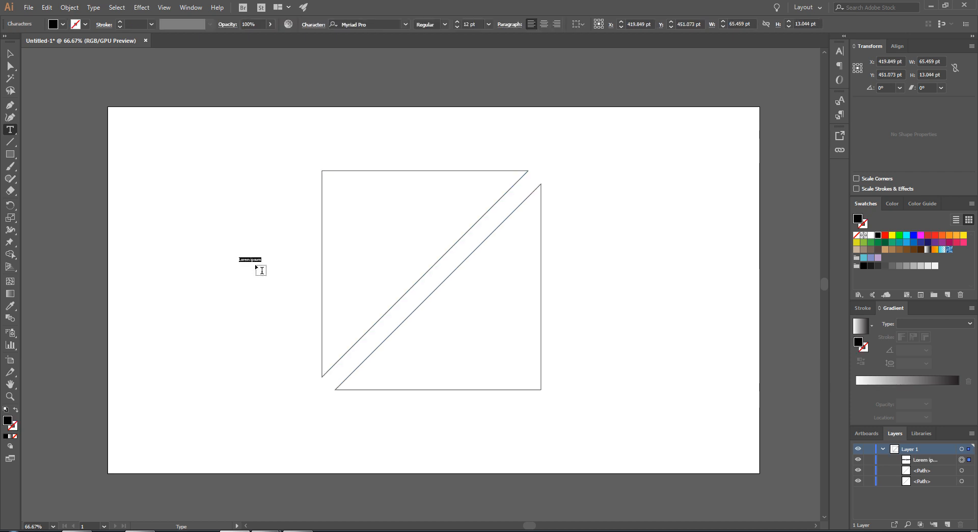
click(474, 24)
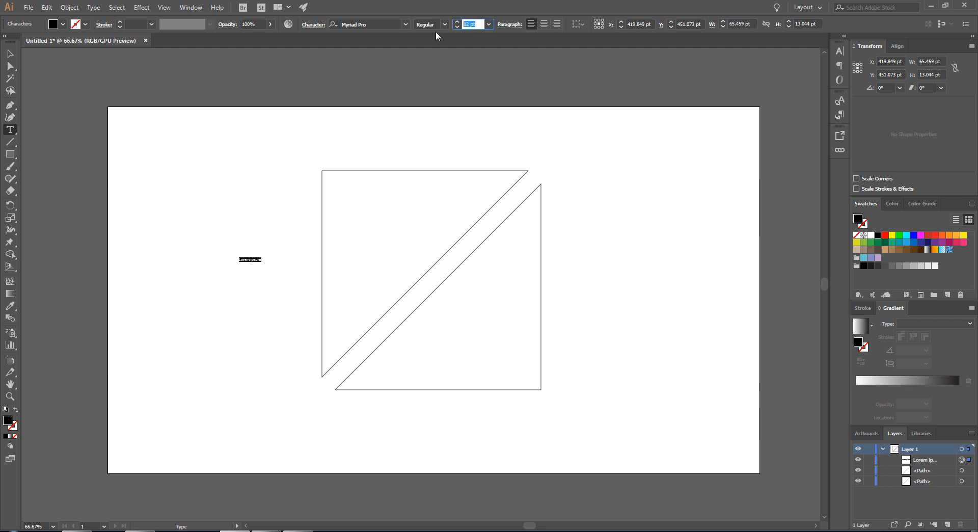
text(3)
key(Return)
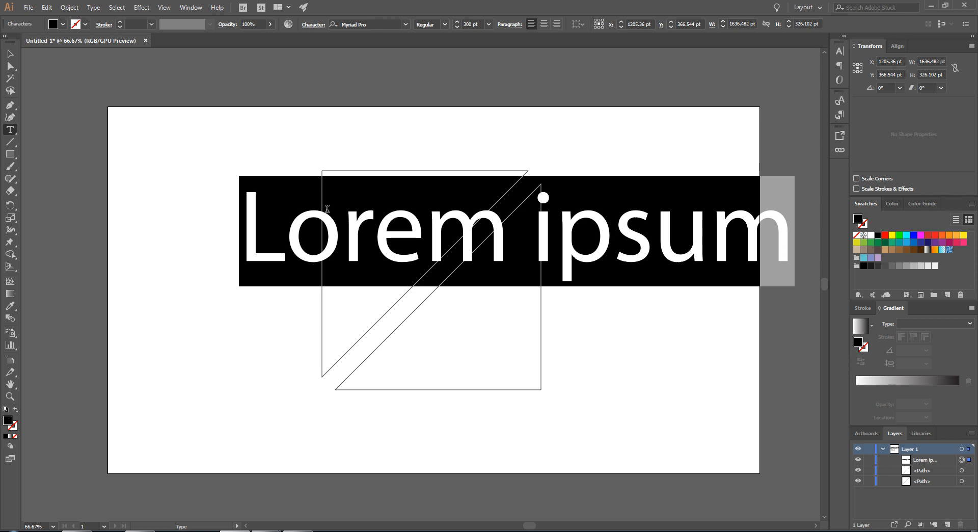
text(ICAP)
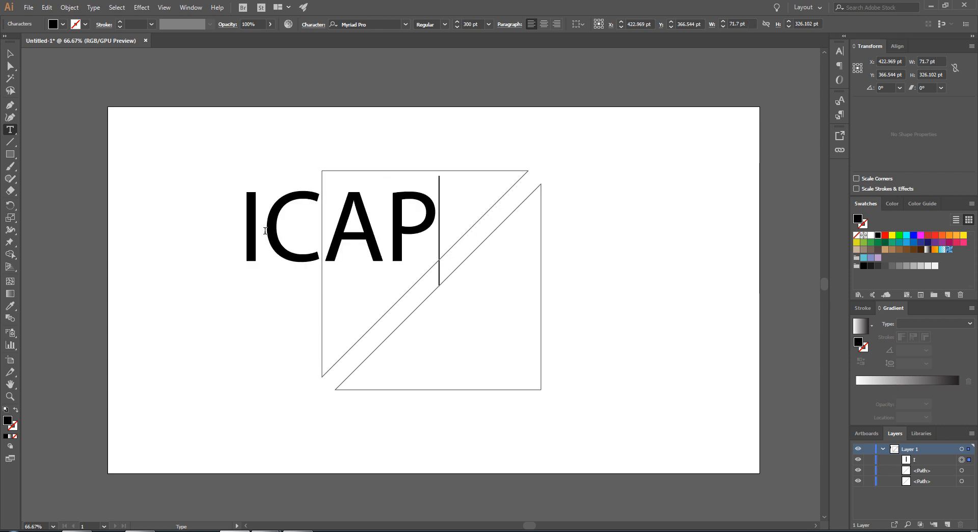
Rotate the ICAP text 45° and move it over the diagonal gap between the triangles
click(10, 53)
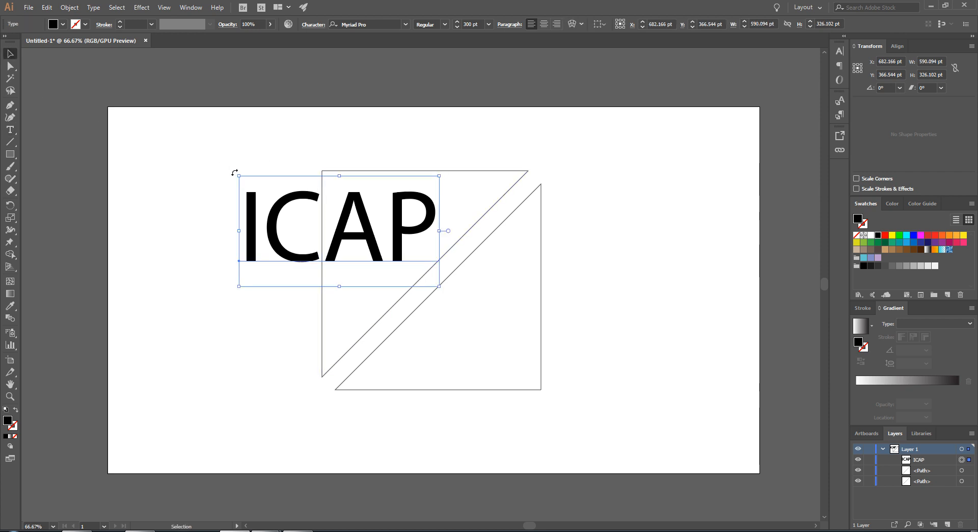
drag(234, 172, 203, 267)
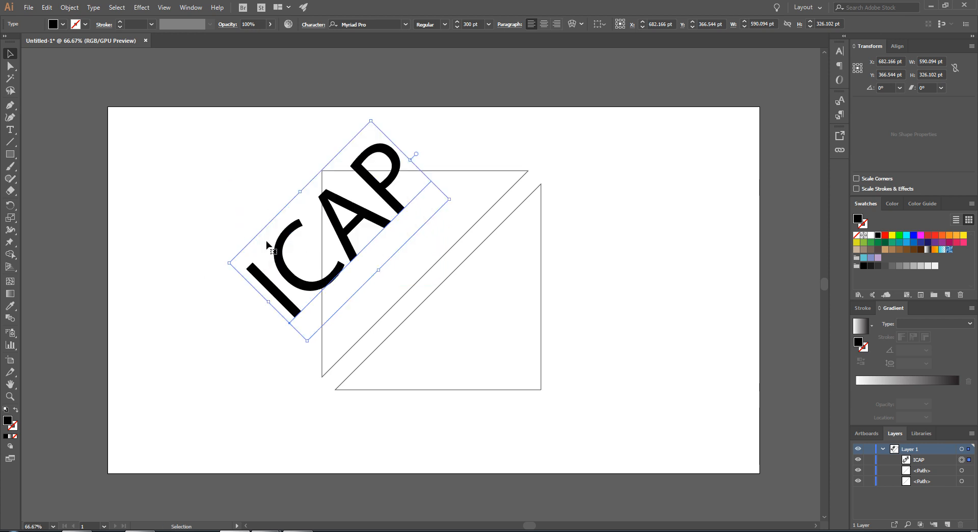
drag(286, 215, 395, 273)
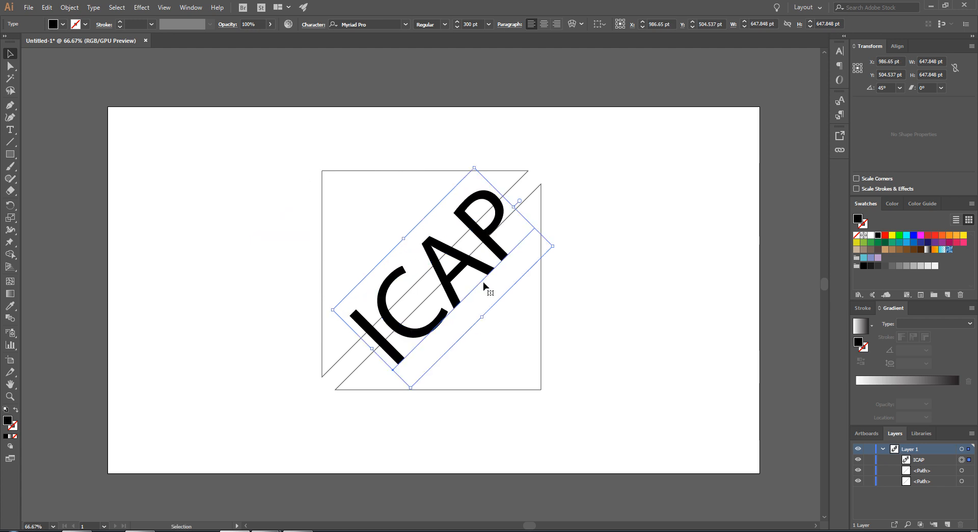
Convert the rotated ICAP text to outlines
click(93, 7)
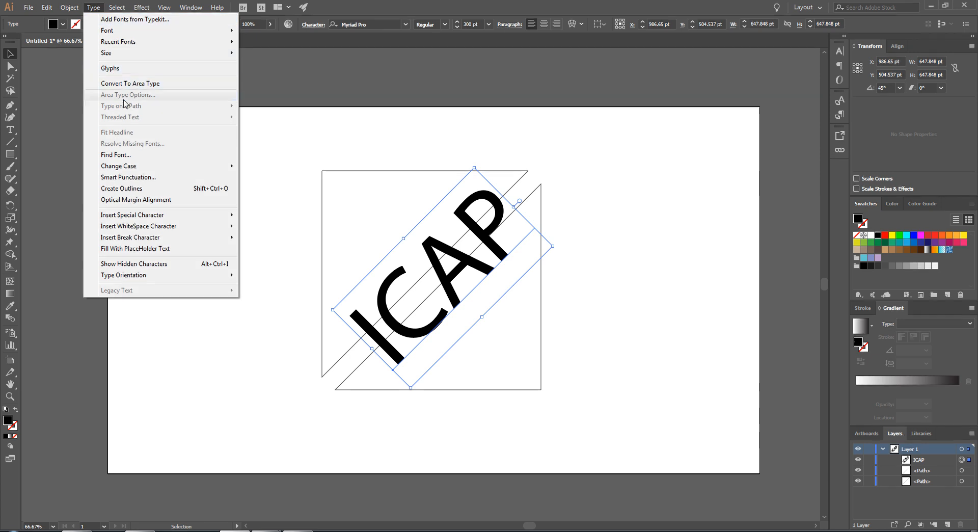
click(135, 189)
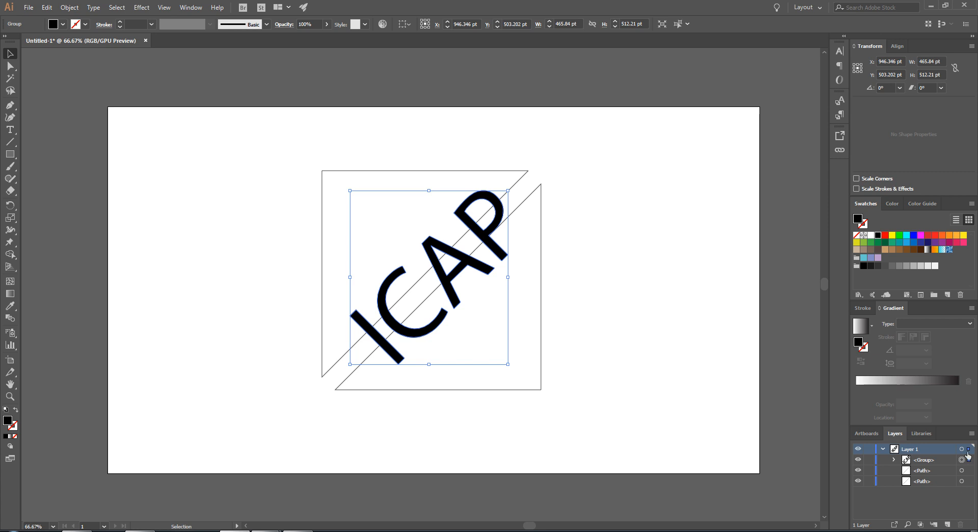
click(180, 202)
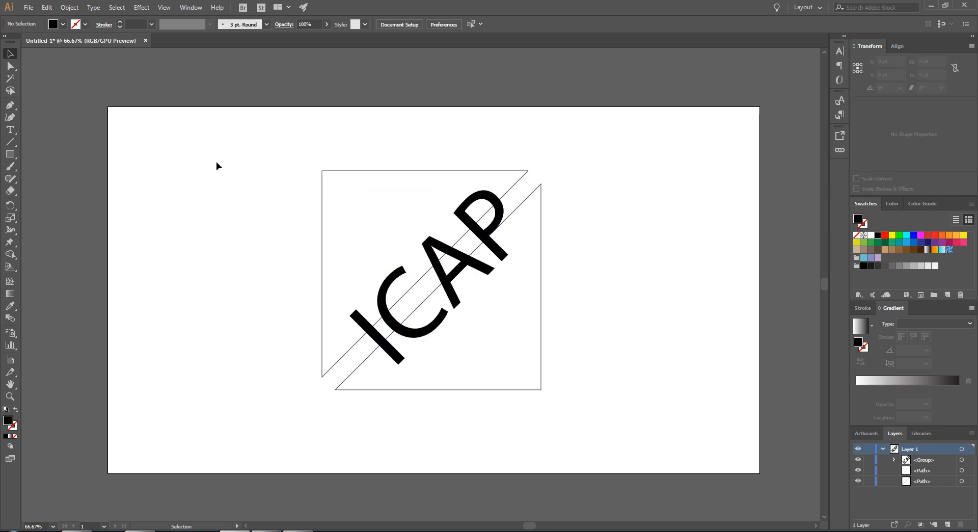
click(333, 173)
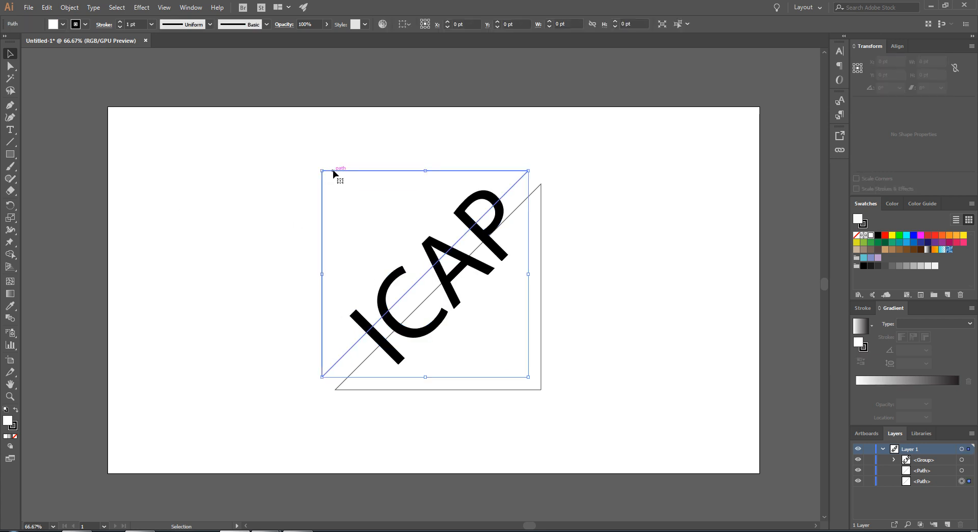
shift+click(478, 235)
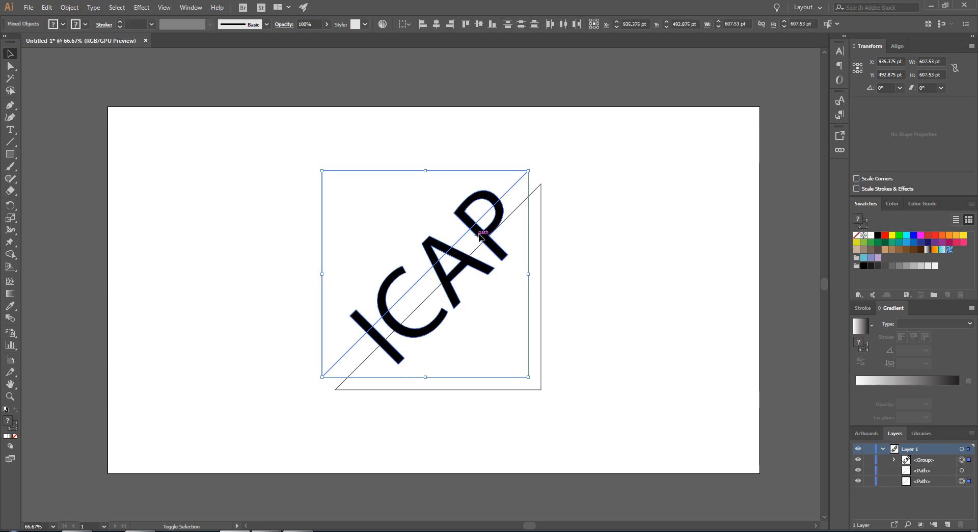
shift+click(541, 213)
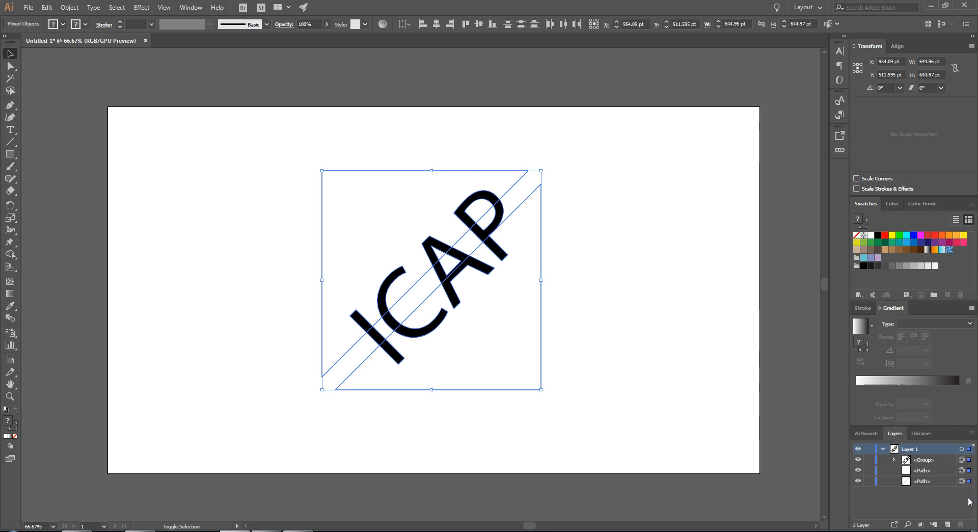
click(798, 496)
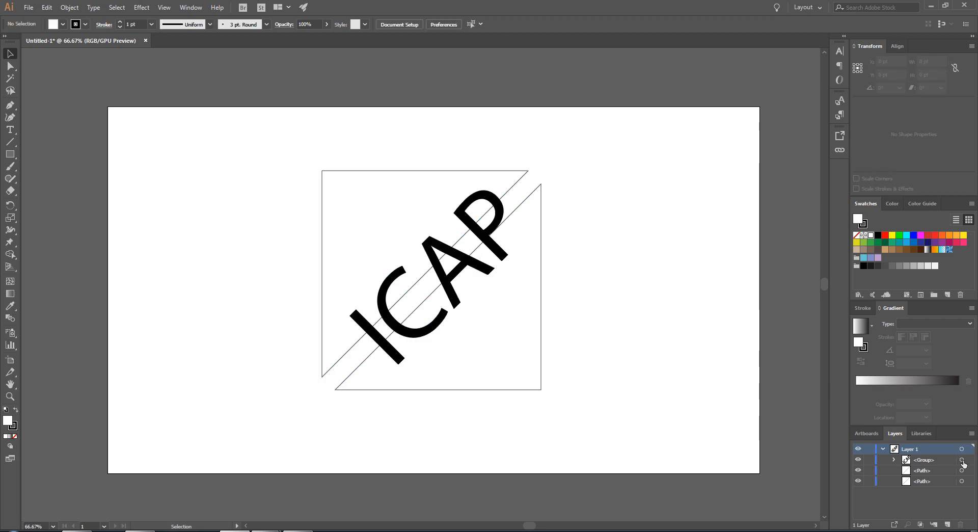
click(922, 479)
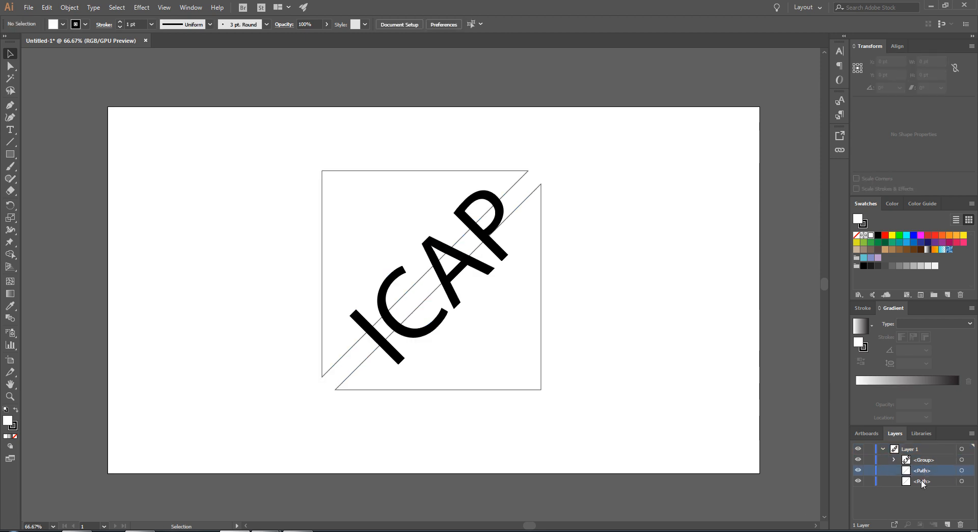
Select the ICAP outlines and both triangles, and subtract the letter parts overlapping the upper triangle with the Shape Builder tool
click(969, 460)
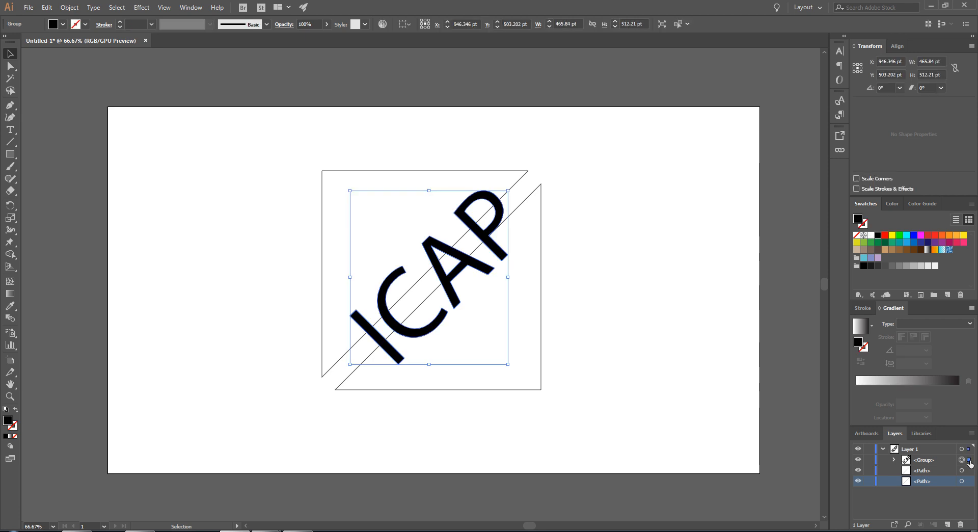
shift+click(969, 471)
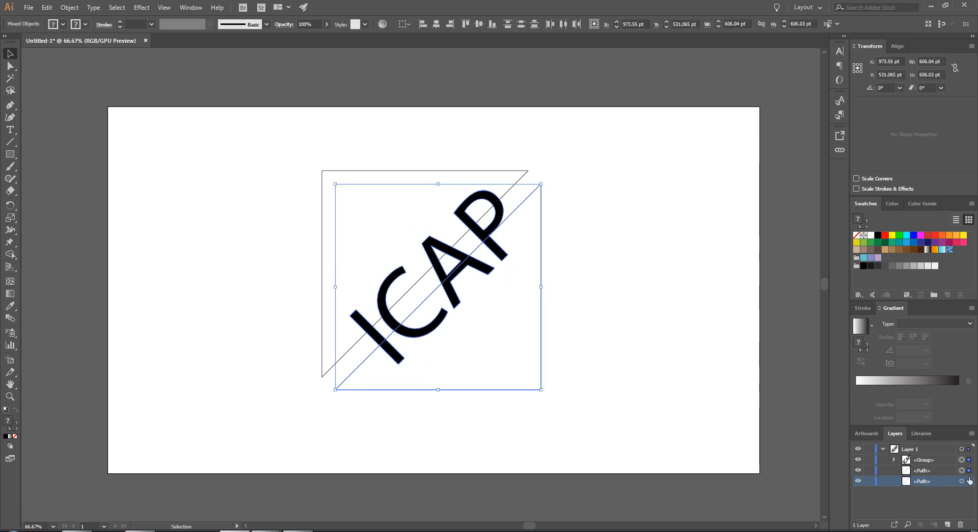
shift+click(969, 481)
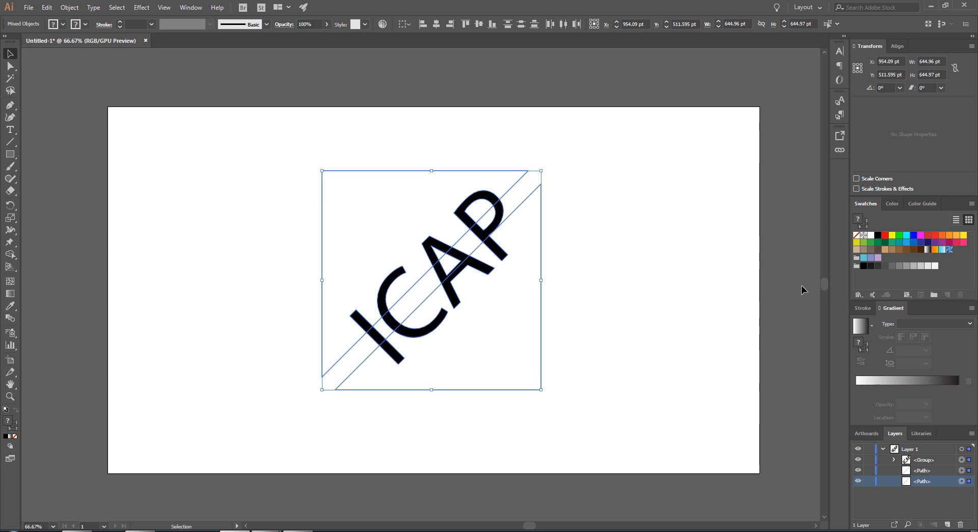
click(11, 253)
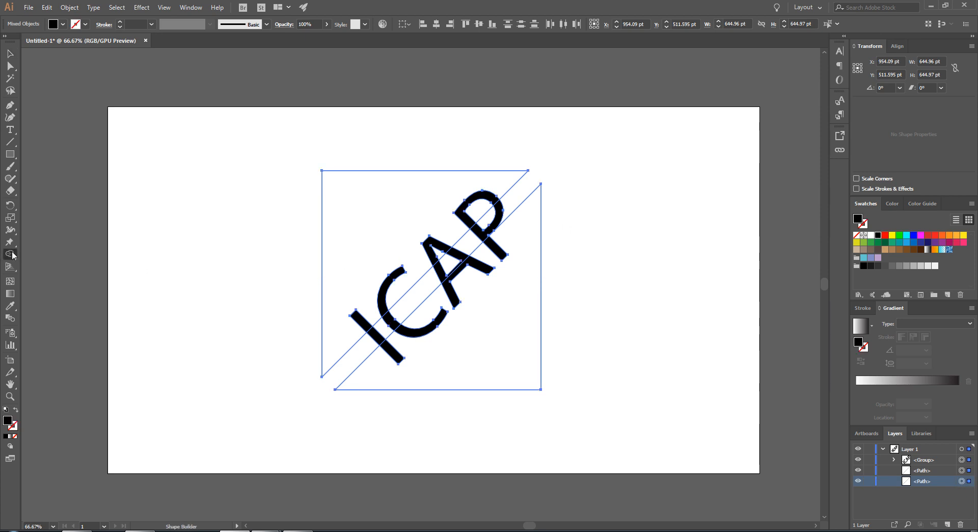
alt+click(357, 322)
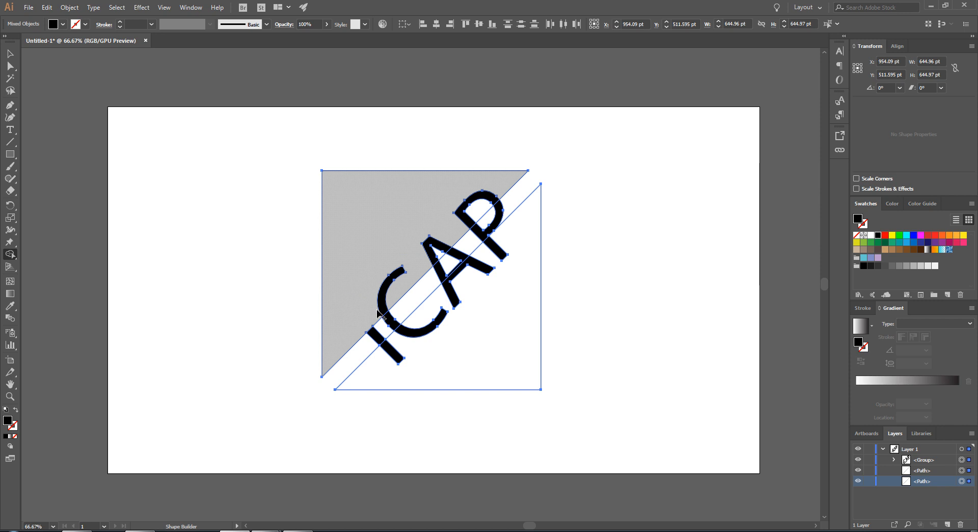
key(ctrl+z)
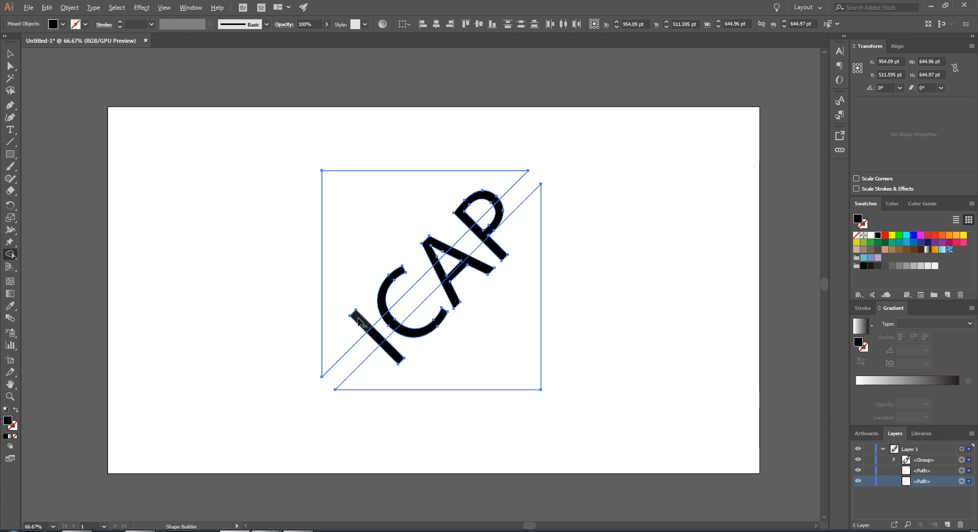
alt+click(359, 318)
alt+click(384, 290)
alt+click(384, 293)
alt+click(434, 252)
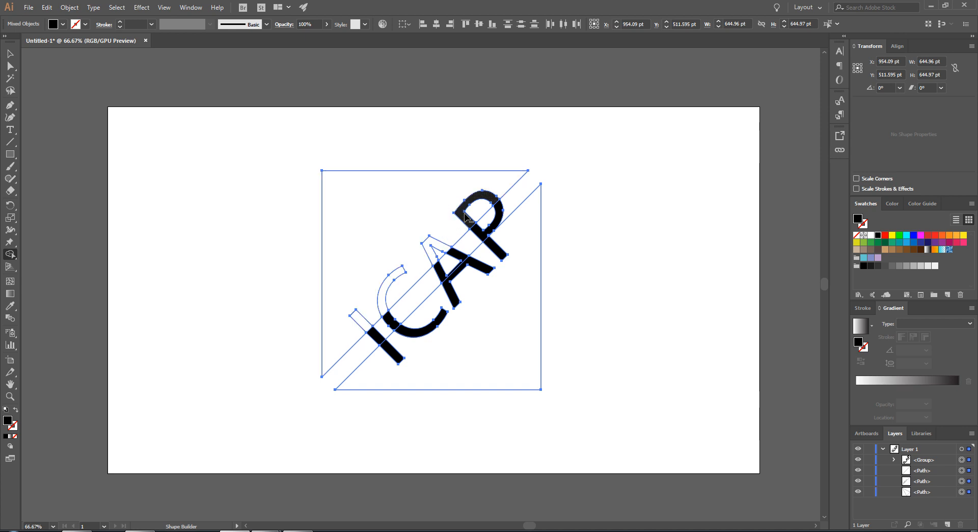
alt+click(463, 218)
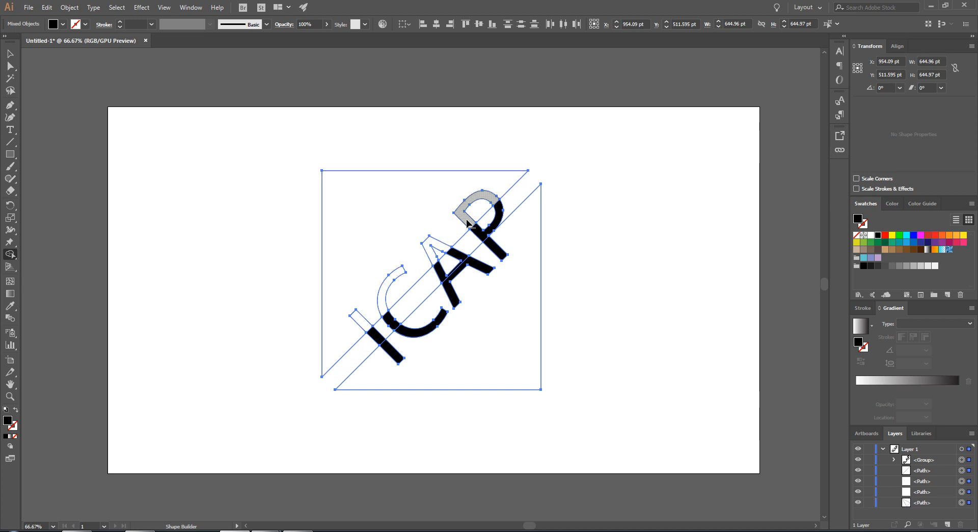
Subtract the parts of all four ICAP letters that overlap the lower triangle
alt+click(498, 251)
alt+drag(479, 266, 452, 295)
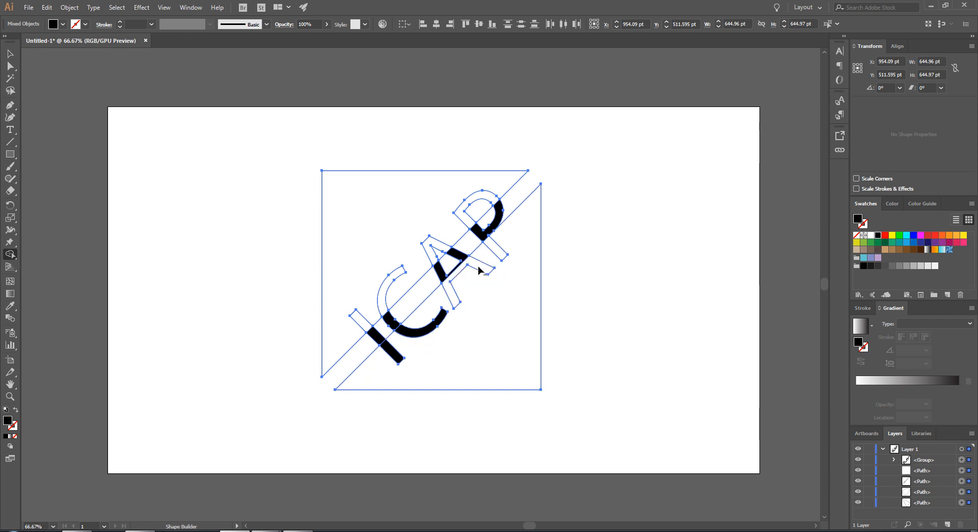
alt+click(418, 332)
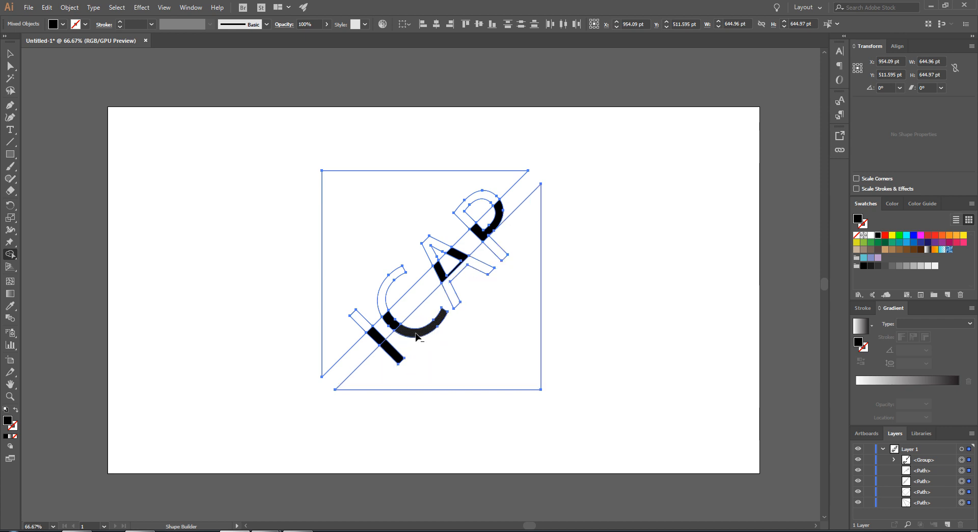
alt+click(392, 353)
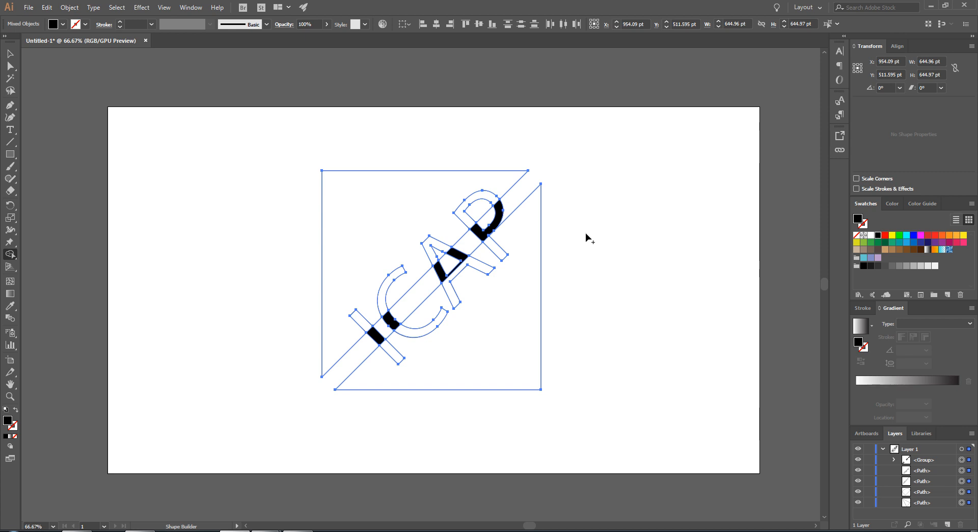
Start saving the document under a new name and create and open a folder named "ICAP trial" on the Desktop
click(29, 7)
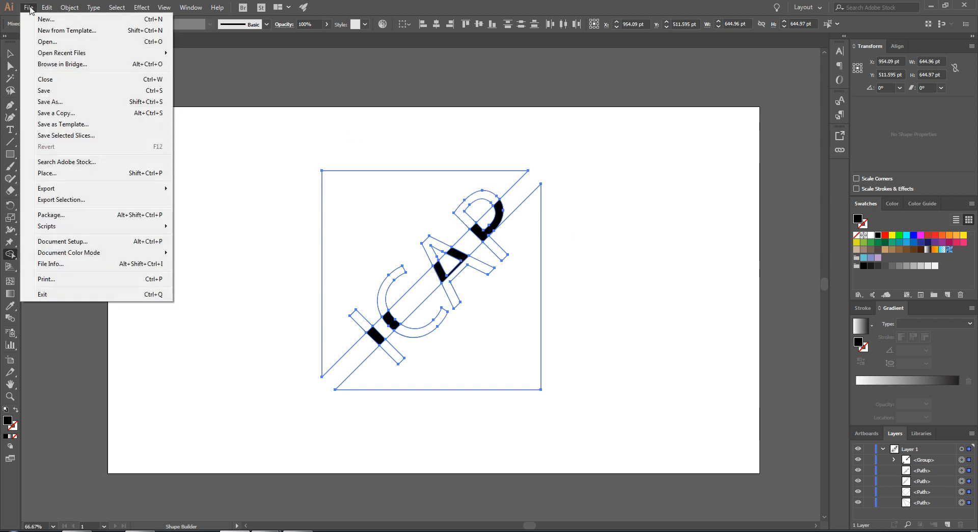
click(50, 102)
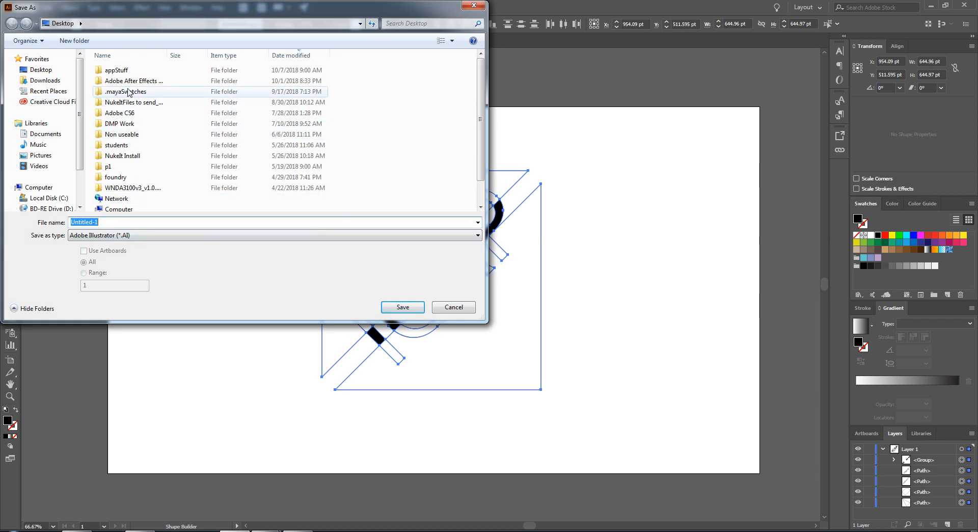
right_click(432, 108)
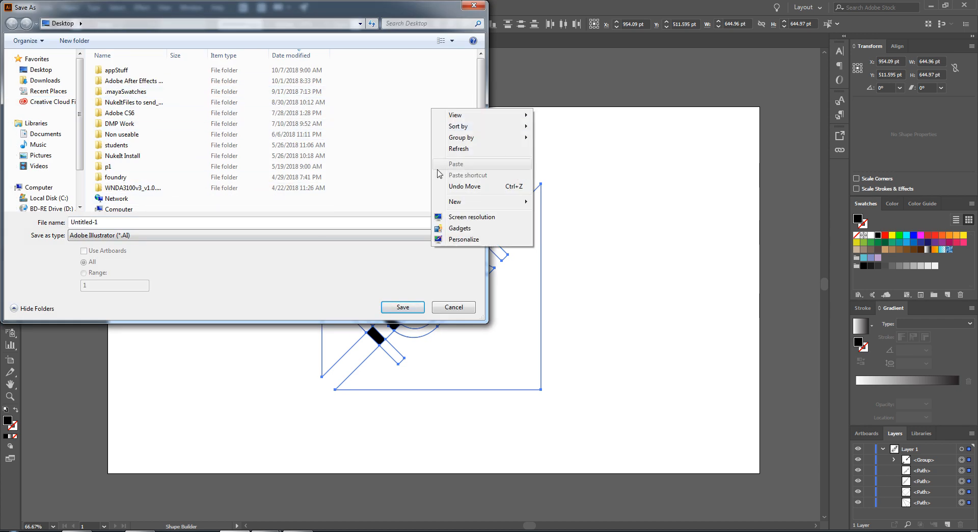
mouse_move(465, 204)
click(572, 201)
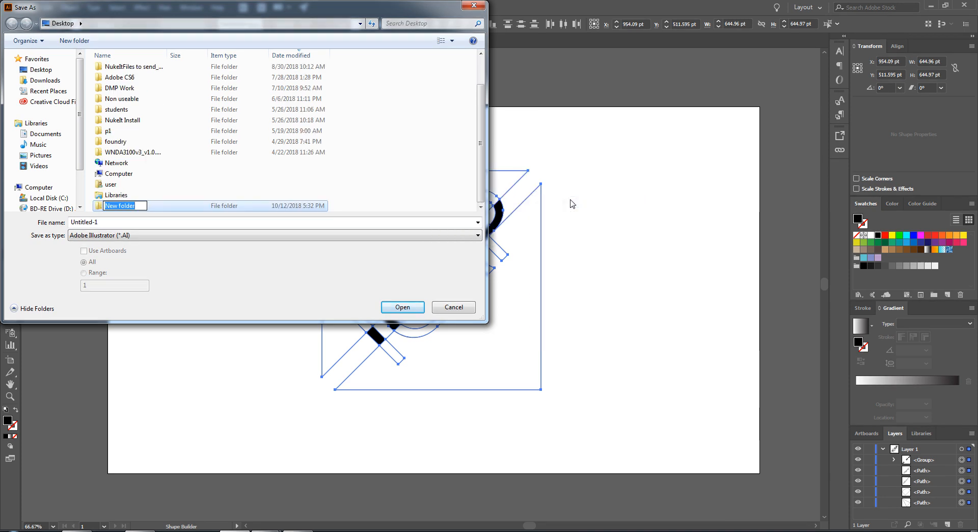
text(ICAP)
text( tril)
text(al)
key(Return)
double_click(143, 209)
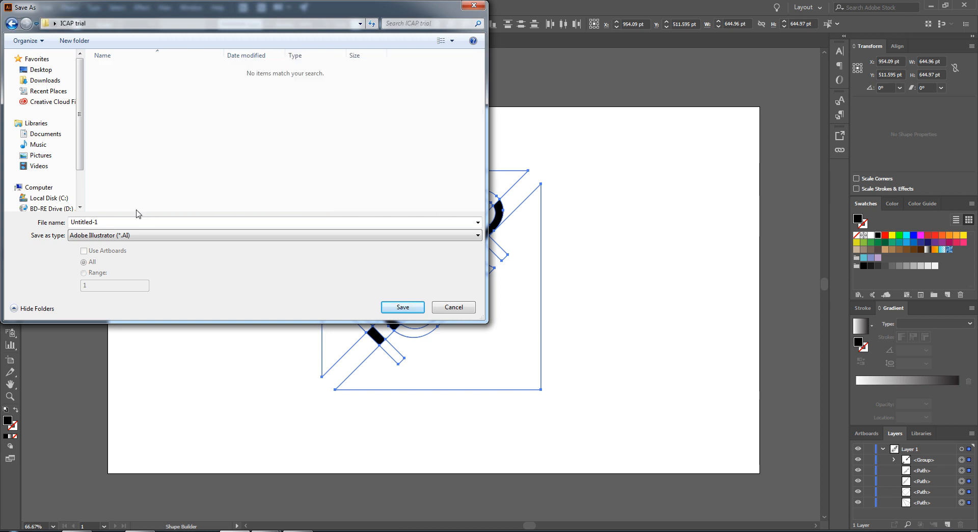
Save the logo as "ICAP test" in Adobe Illustrator format, using the Illustrator 8 version
click(105, 224)
text(ICAP test)
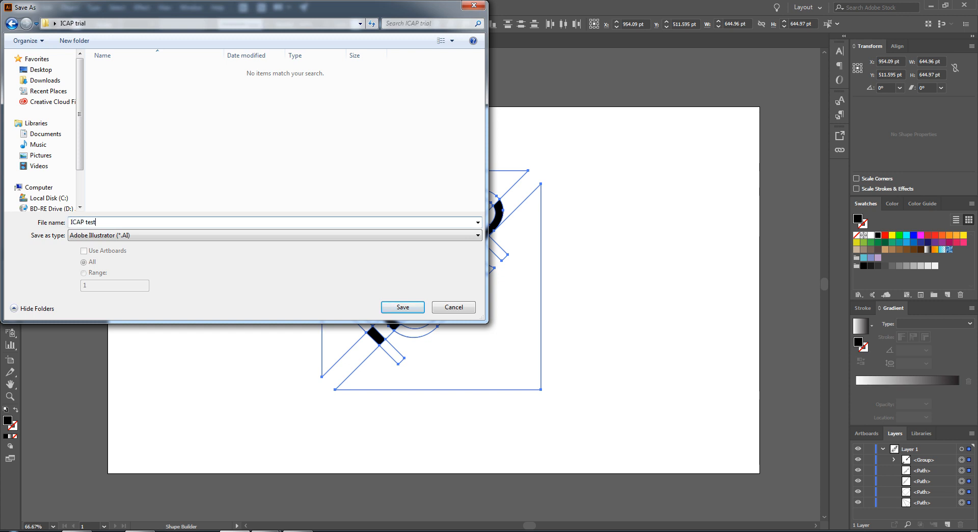
key(Return)
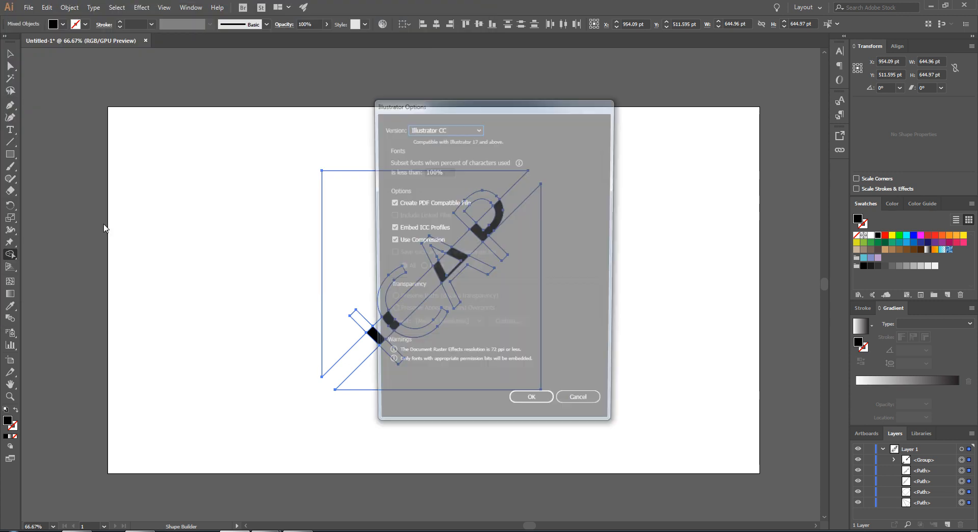
click(463, 129)
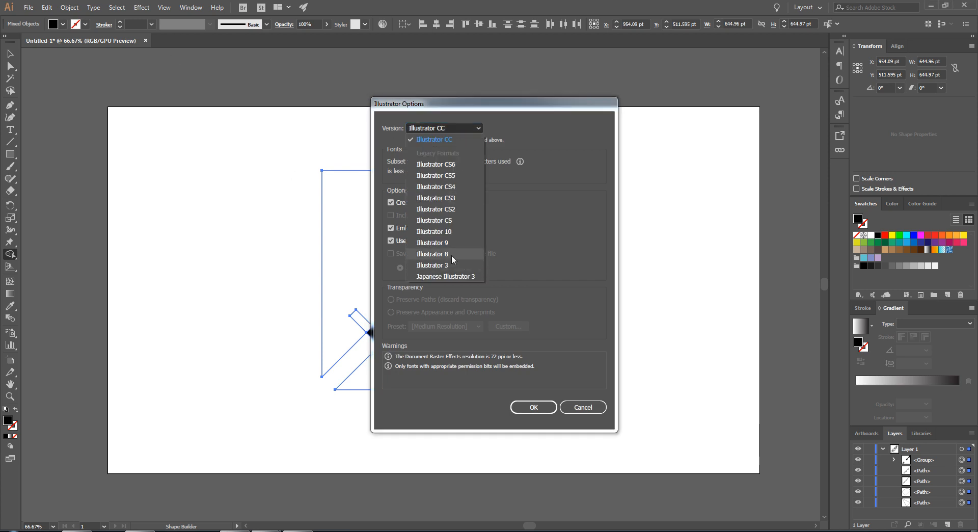
click(449, 129)
click(479, 131)
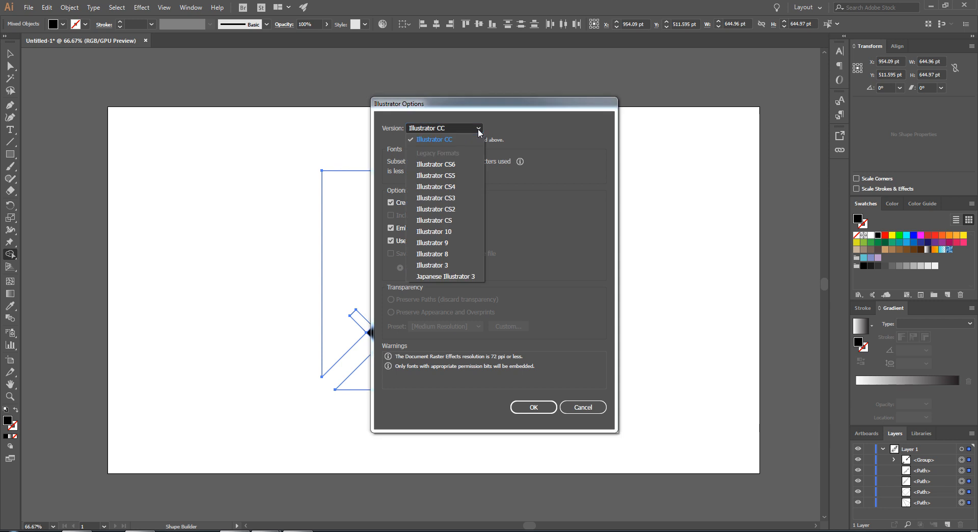
click(452, 255)
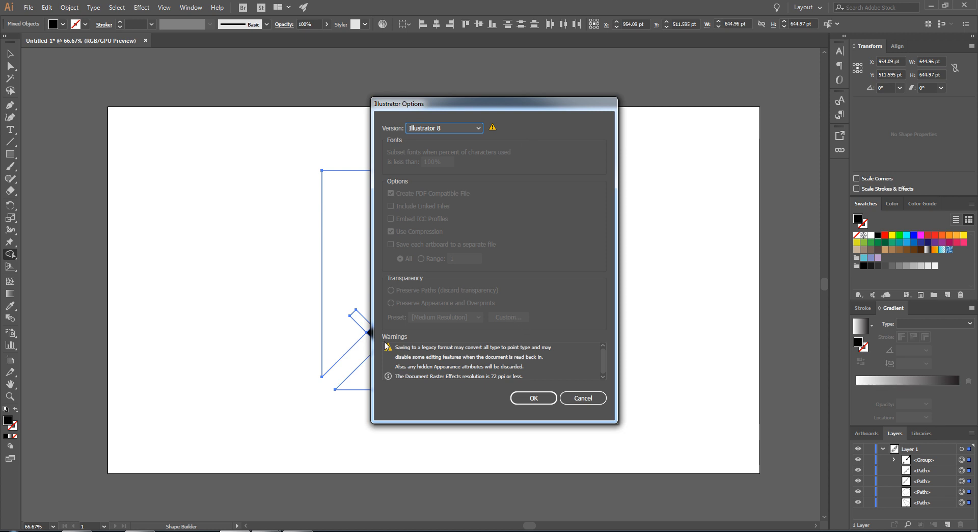
click(538, 402)
click(541, 288)
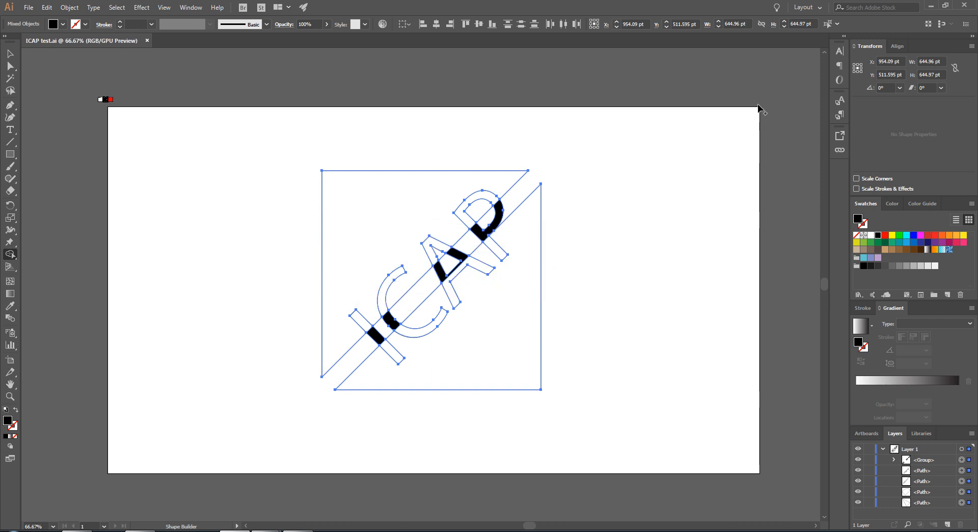
Switch to Maya and import "ICAP test.ai" from the "ICAP trial" folder on the Desktop
mouse_move(267, 530)
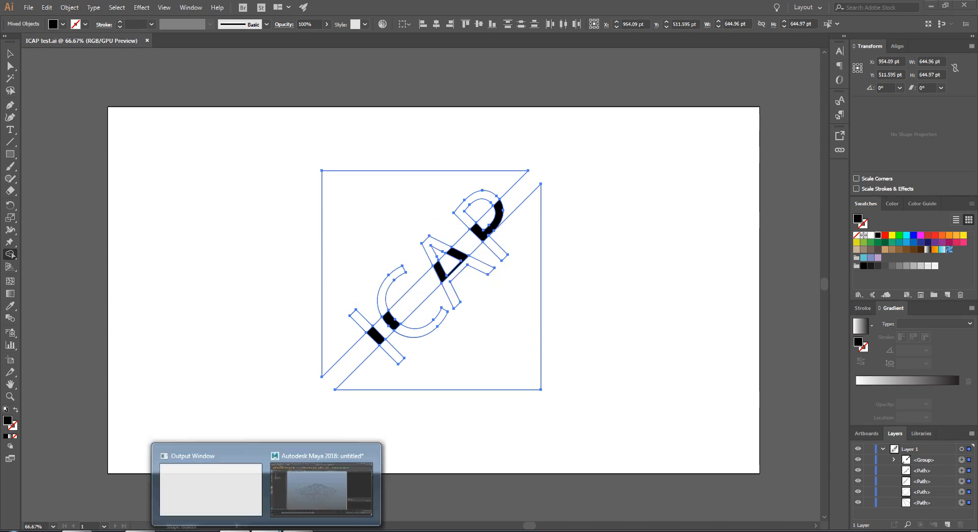
click(323, 491)
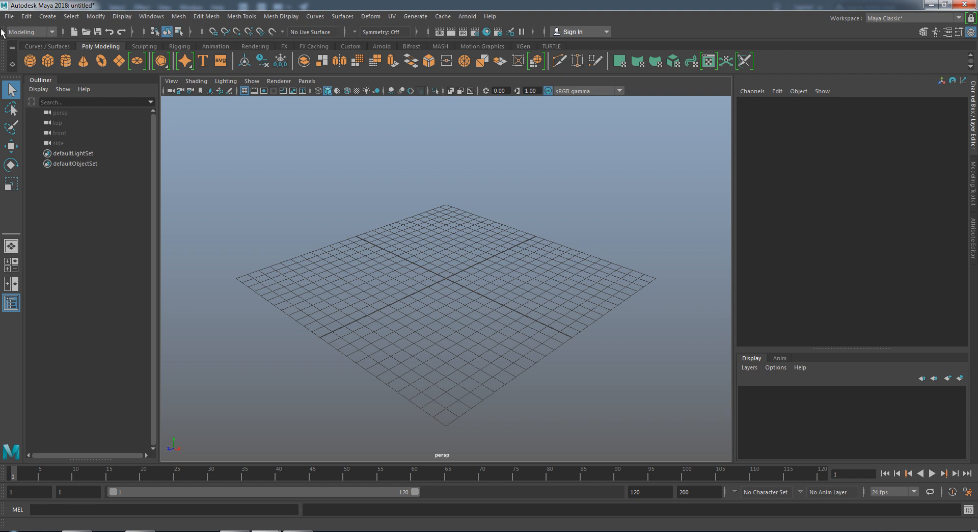
click(9, 16)
click(55, 128)
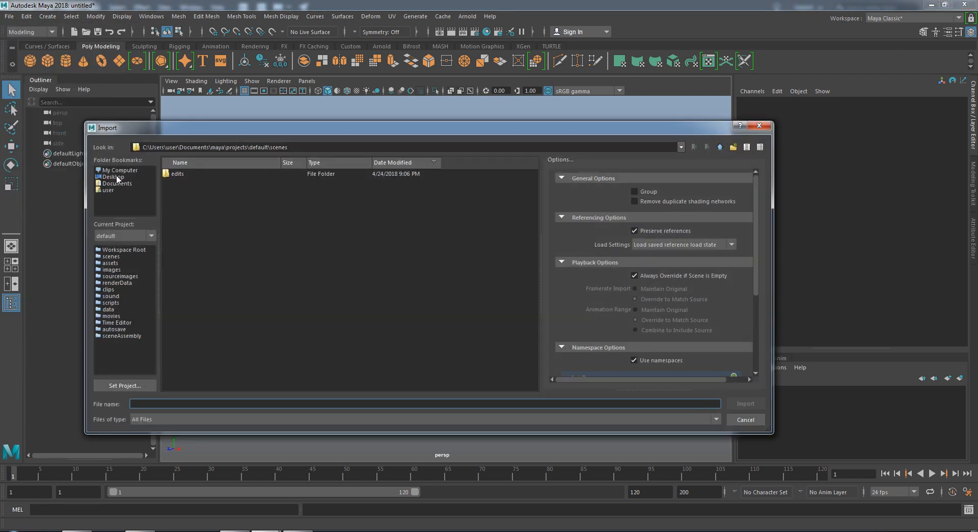
click(118, 177)
double_click(196, 182)
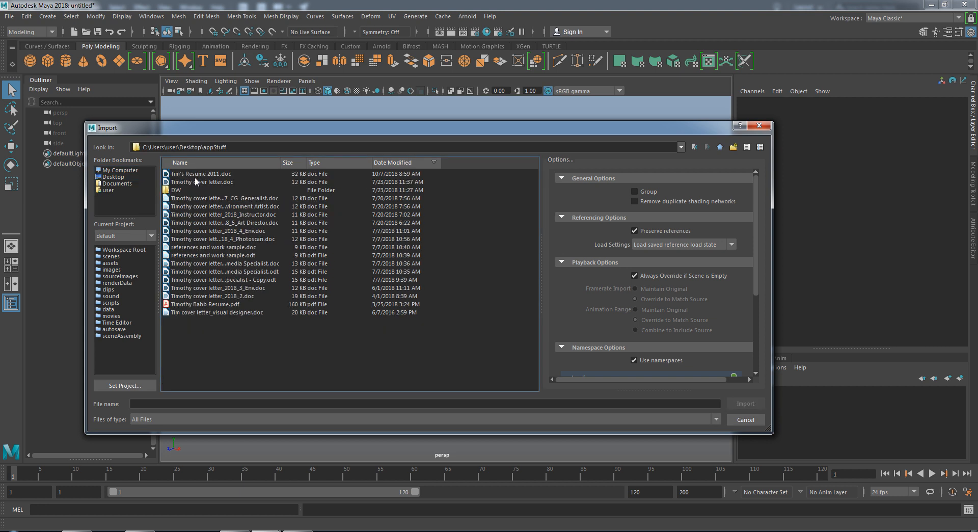
click(719, 147)
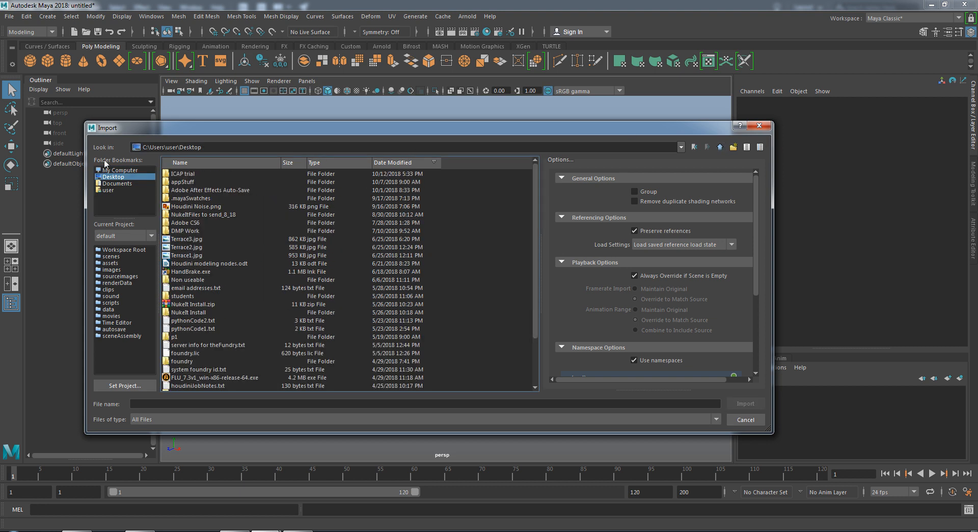
double_click(188, 174)
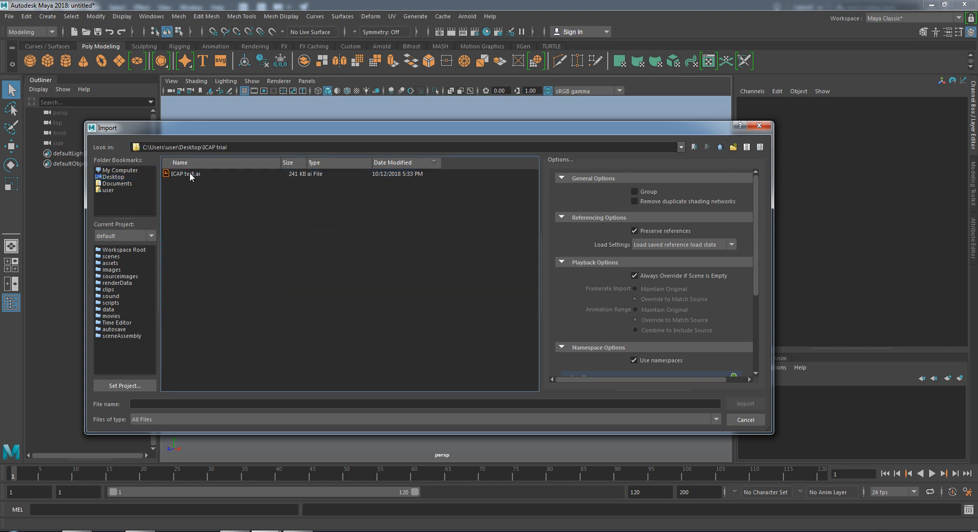
double_click(184, 175)
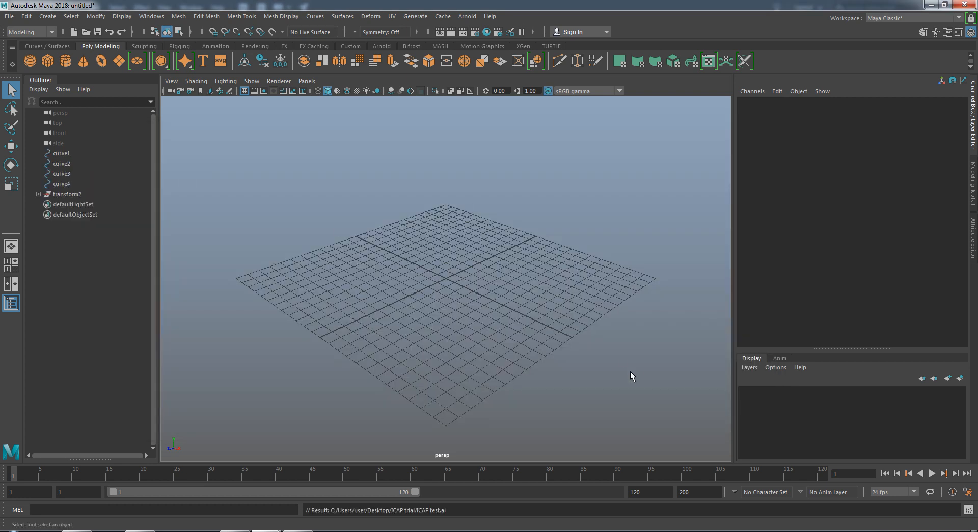
Examine the imported logo curves in the perspective view, facing them from the front
scroll(475, 349, down, 5)
alt+drag(454, 293, 546, 276)
alt+drag(347, 160, 377, 210)
alt+drag(586, 301, 637, 336)
alt+middle_drag(571, 316, 476, 282)
alt+drag(476, 282, 436, 267)
alt+middle_drag(448, 275, 424, 267)
alt+drag(425, 267, 504, 316)
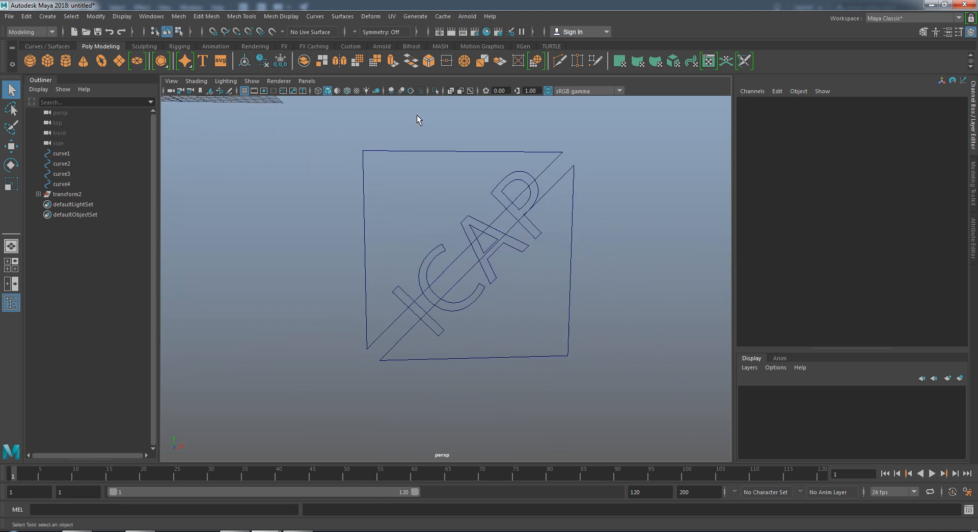
Select the curve of the I's middle segment between the triangles and apply Reverse Direction to it
click(402, 151)
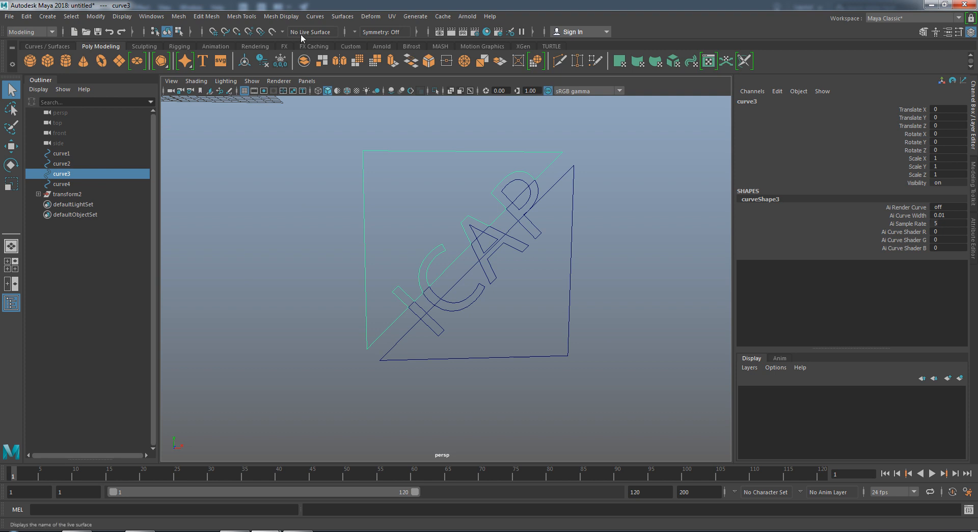
click(28, 34)
click(26, 34)
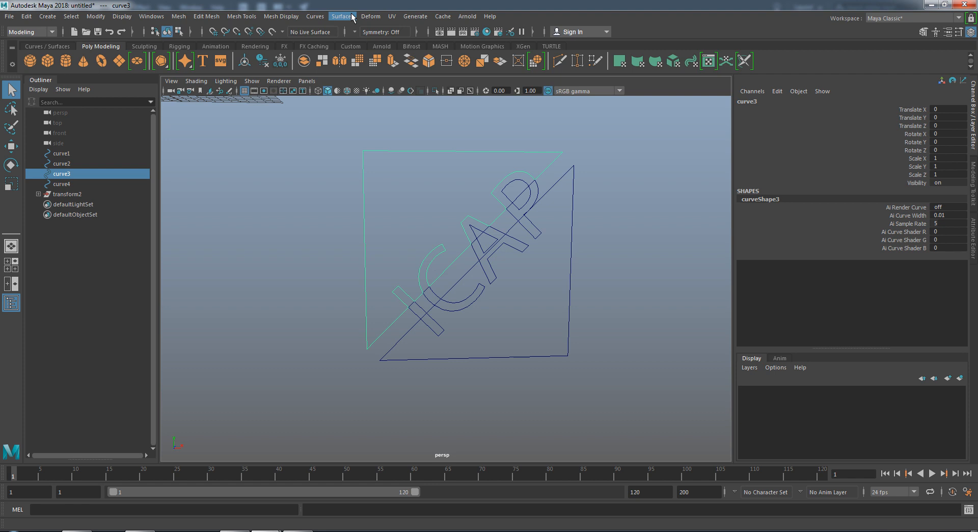
click(418, 308)
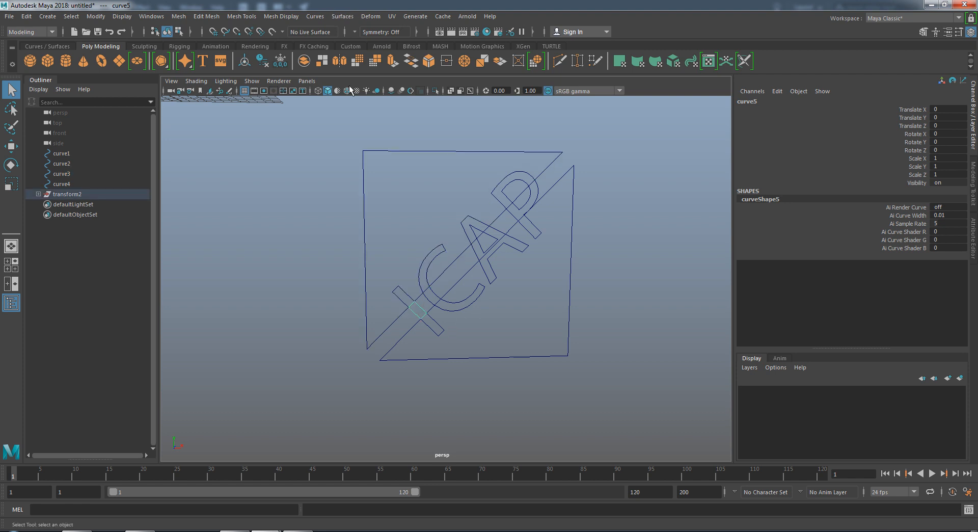
click(342, 17)
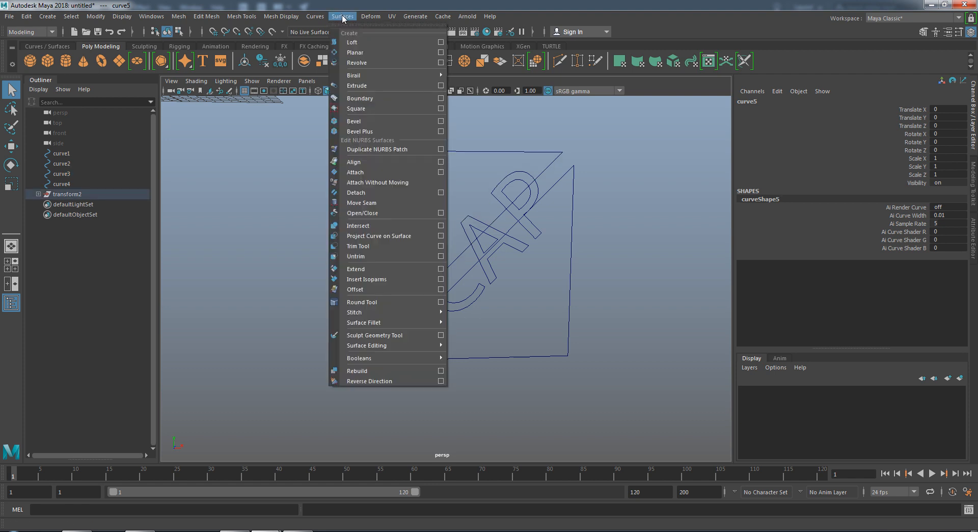
click(364, 381)
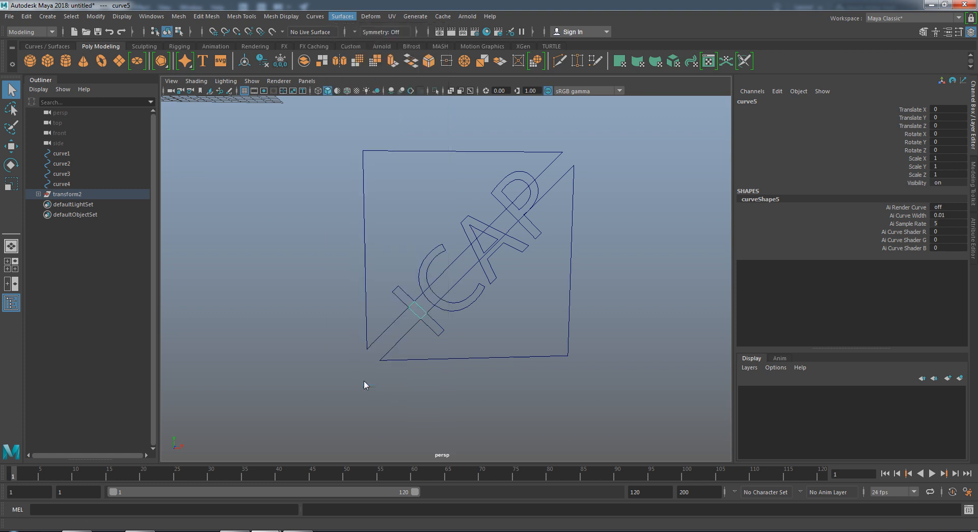
Repeat Reverse Direction on the middle-segment curves of the letters C, A and P
click(436, 298)
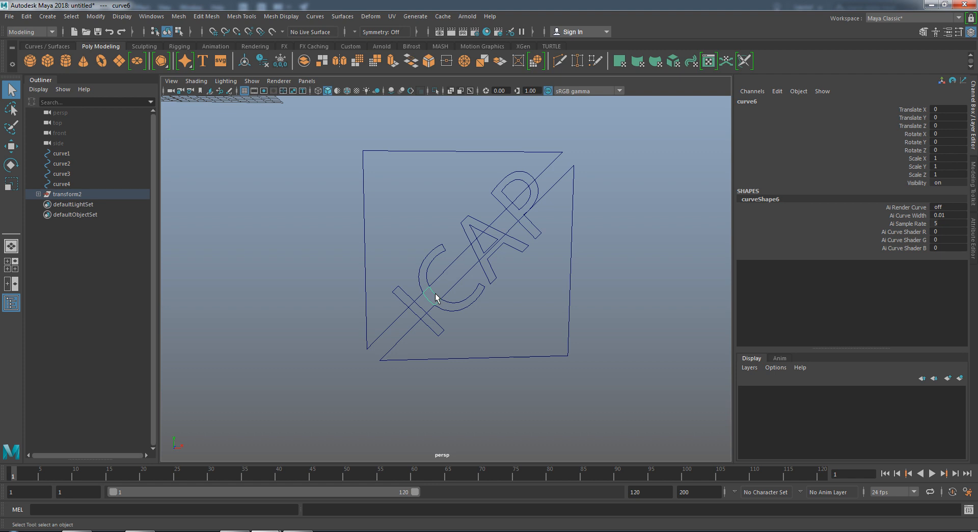
key(g)
click(482, 250)
key(g)
click(516, 206)
key(g)
Select the upper triangle's curve, open the Bevel Plus options and reset them to their defaults
click(375, 152)
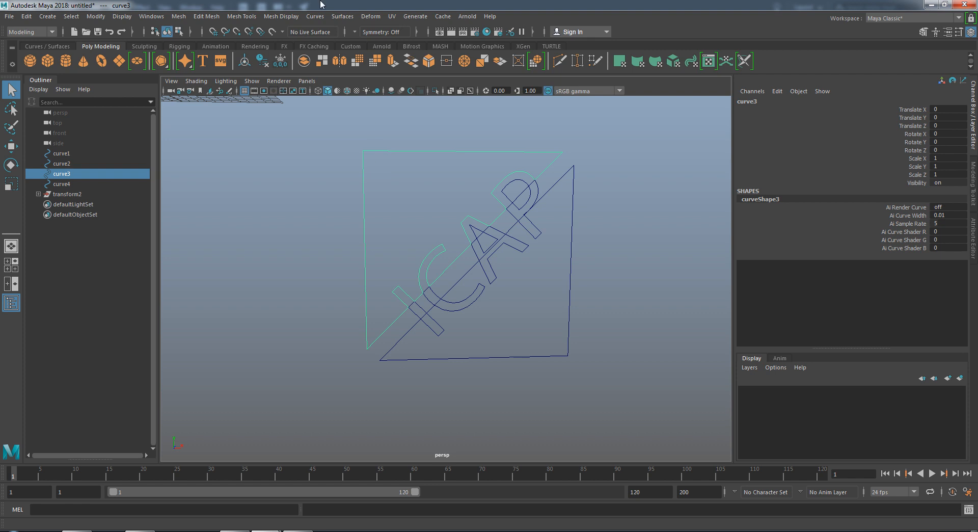
click(344, 15)
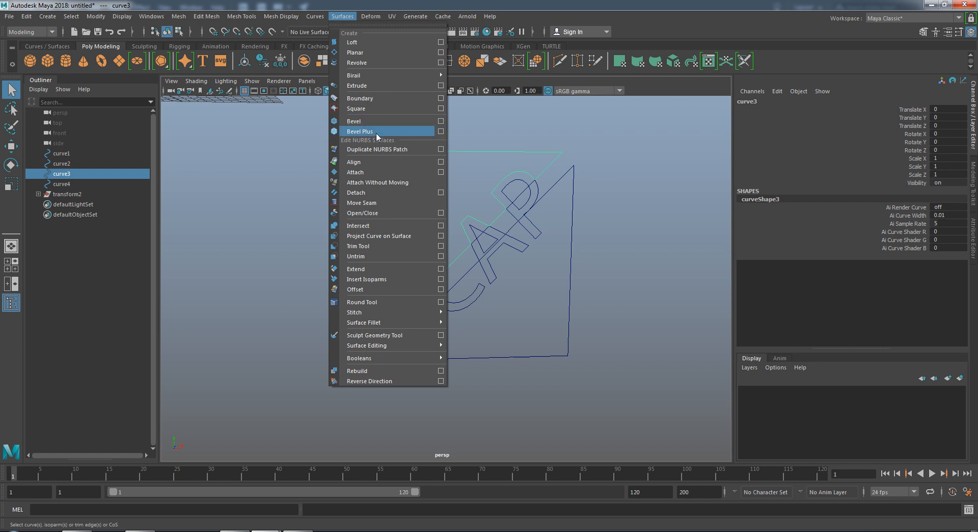
click(440, 131)
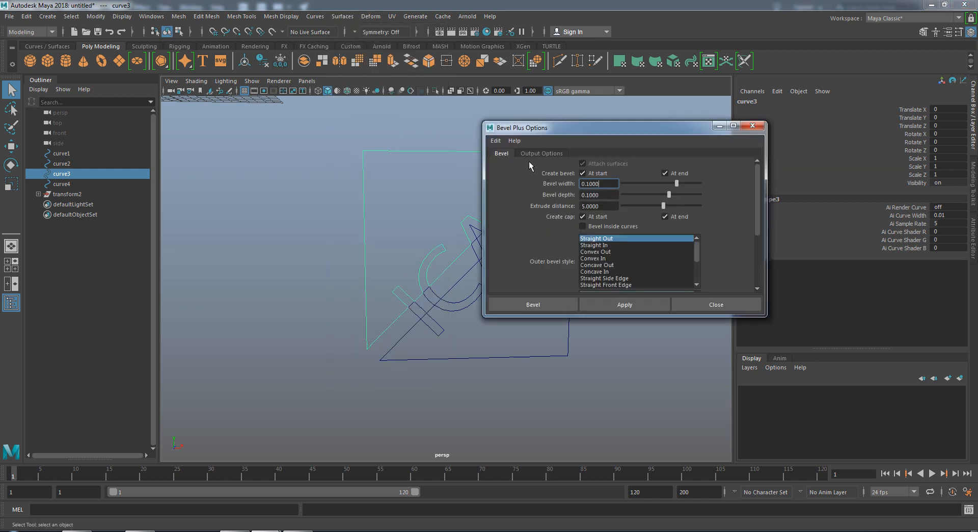
click(497, 142)
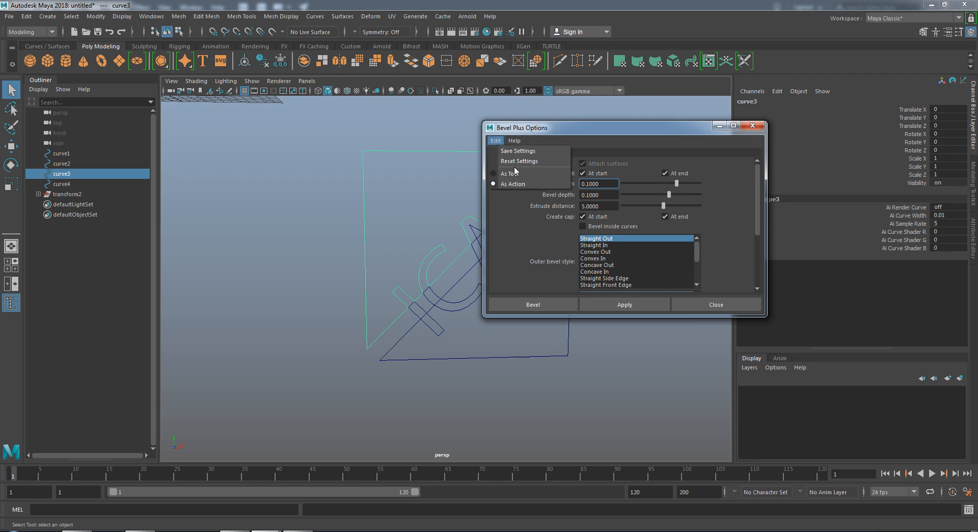
click(510, 162)
Set the extrude distance to 5 and bevel the upper triangle using the Straight Out outer bevel style
drag(615, 206, 587, 204)
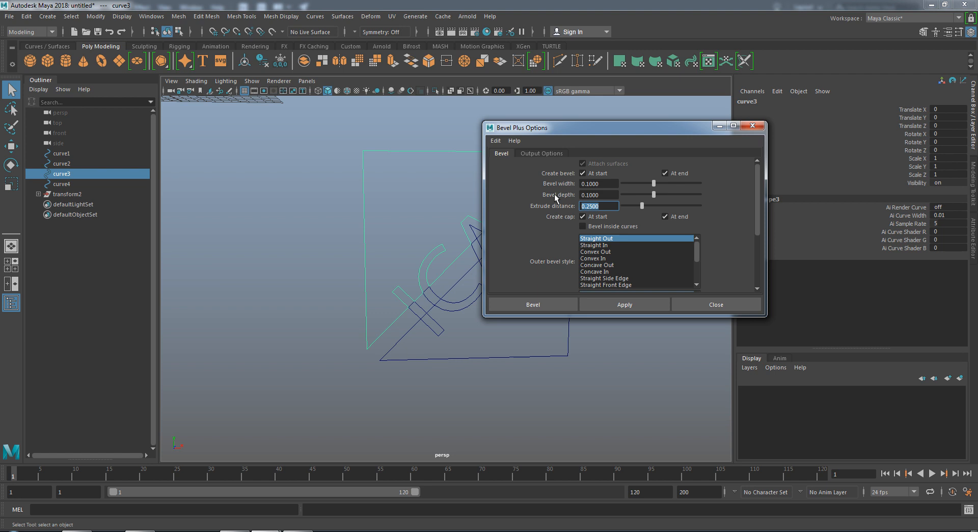
text(5)
key(Return)
scroll(636, 250, down, 1)
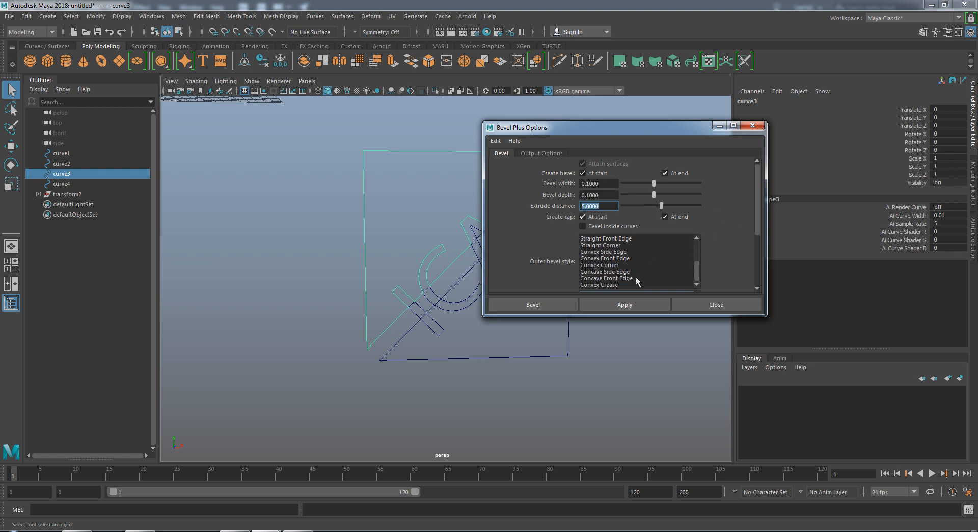
scroll(635, 276, up, 1)
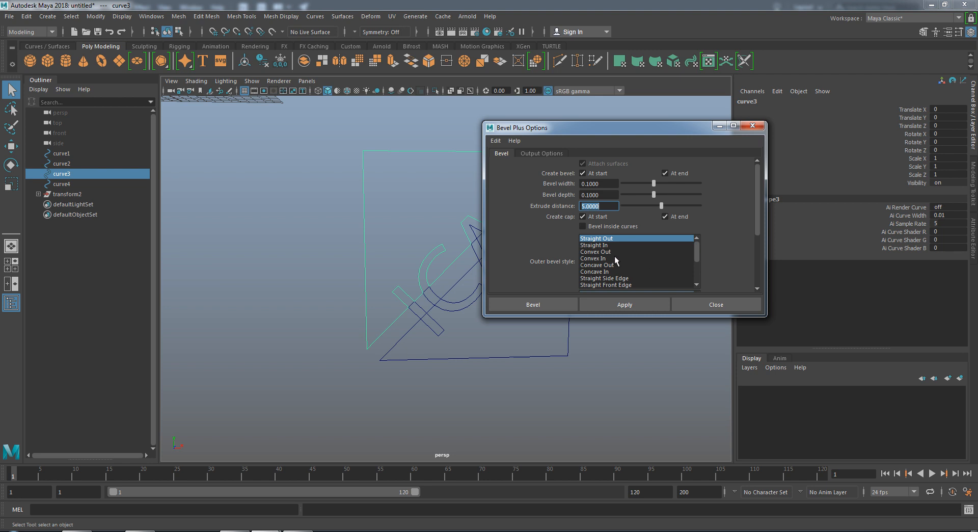
click(551, 304)
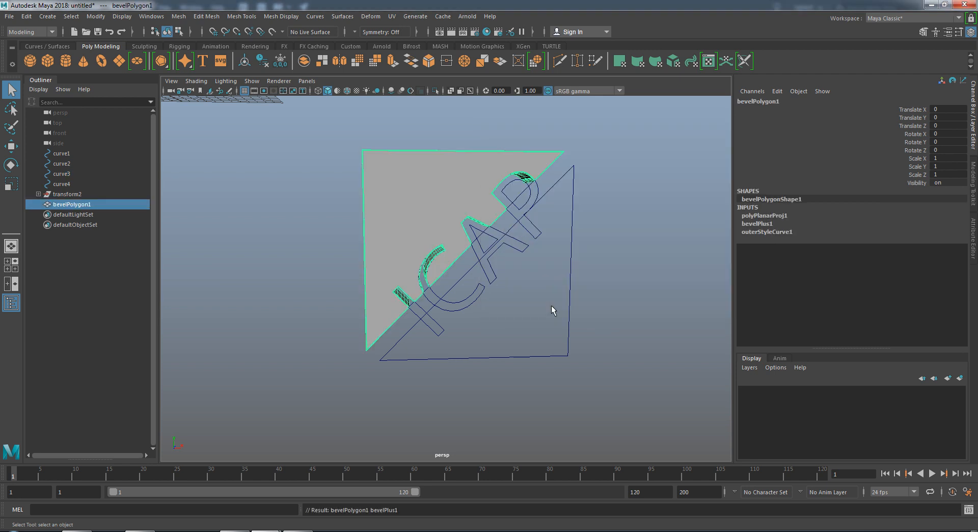
Repeat the Bevel Plus operation on the middle segments of the letters I and C
alt+drag(300, 234, 326, 227)
scroll(482, 356, up, 3)
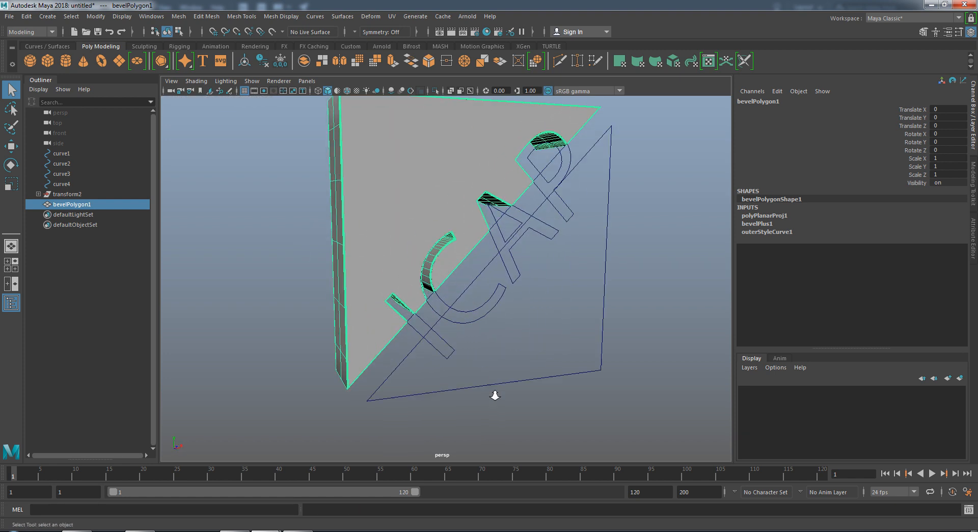
click(423, 323)
key(g)
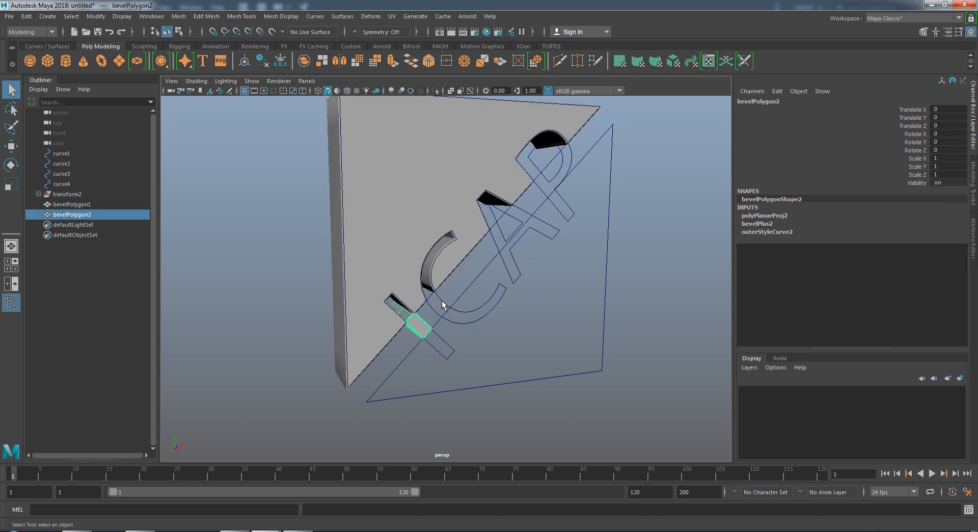
click(441, 305)
key(g)
Repeat the Bevel Plus operation on the middle segments of the letters A and P
click(498, 241)
click(503, 235)
key(g)
click(548, 179)
click(552, 193)
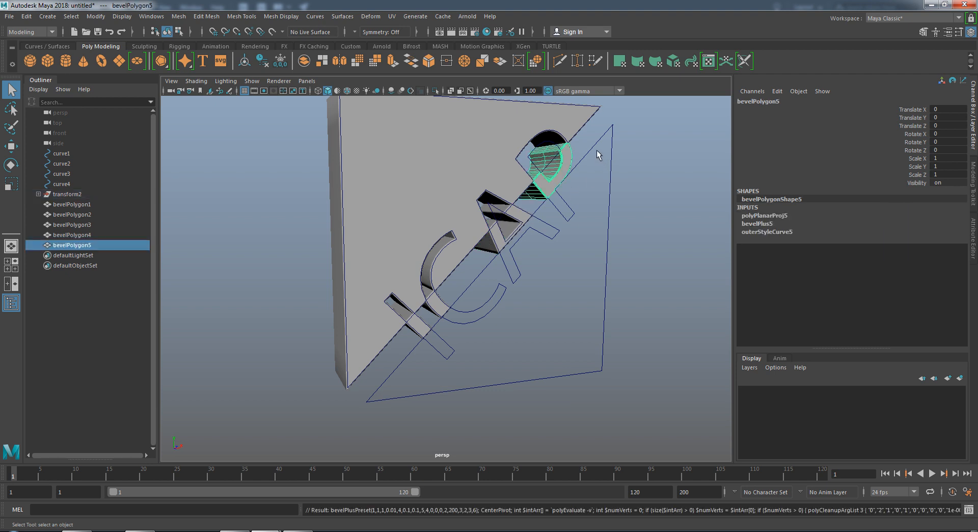
key(g)
Repeat the Bevel Plus operation on the lower triangle's curve and clear the selection
click(613, 230)
key(g)
alt+drag(563, 366, 669, 258)
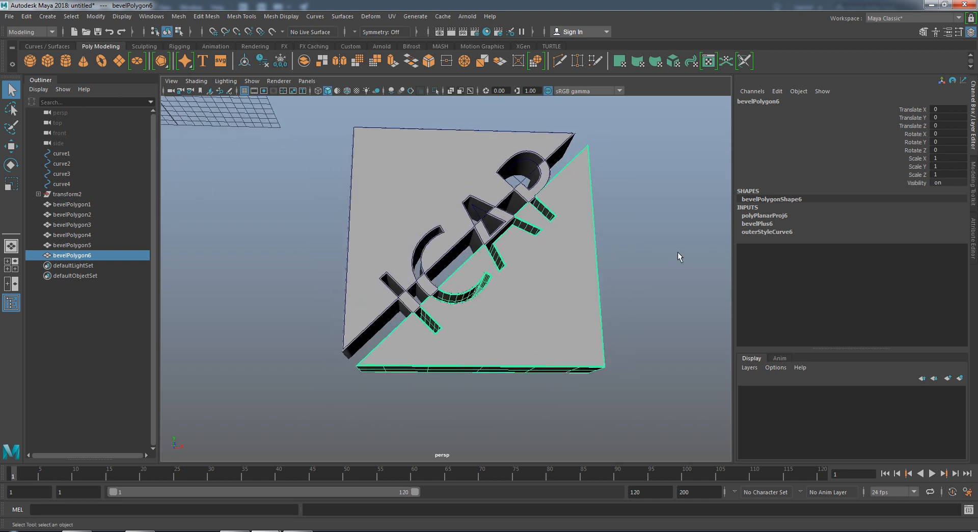
click(667, 258)
Inspect the extruded 3D logo from several angles and distances
alt+drag(607, 233, 560, 244)
alt+right_drag(508, 236, 522, 289)
mouse_move(522, 290)
alt+mouse_down()
mouse_move(515, 301)
mouse_move(541, 275)
mouse_move(527, 284)
mouse_move(539, 303)
mouse_move(543, 286)
mouse_move(524, 301)
alt+mouse_up()
alt+middle_drag(524, 301, 537, 251)
alt+drag(537, 251, 489, 270)
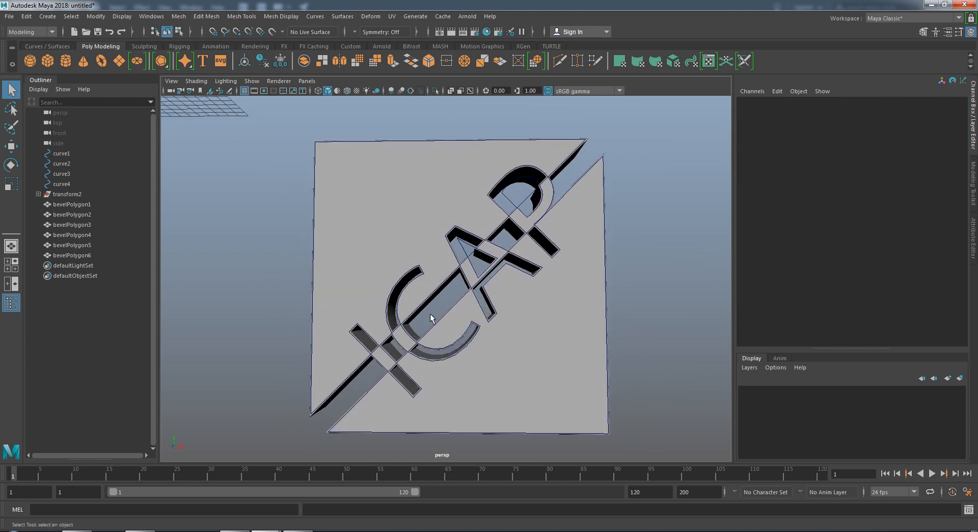
alt+drag(449, 291, 441, 305)
alt+right_drag(649, 308, 637, 262)
alt+drag(636, 261, 620, 299)
alt+right_drag(620, 299, 564, 215)
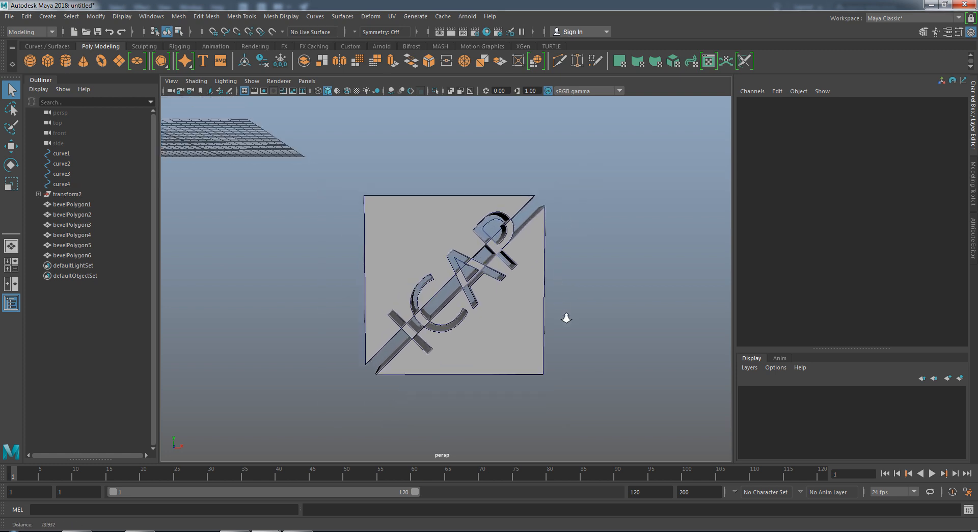